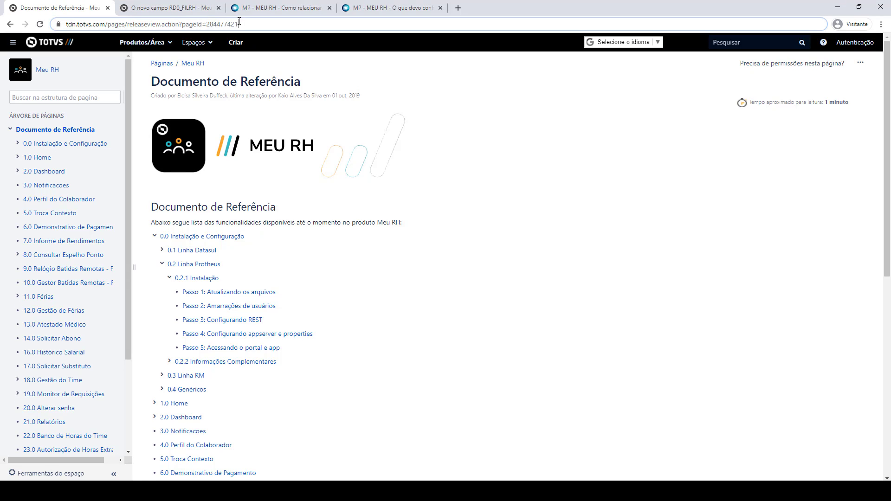
# Dismiss the enlarged Meu RH banner, then open and skim the 'Passo 2: Amarrações de usuários' page.
pyautogui.click(393, 161)
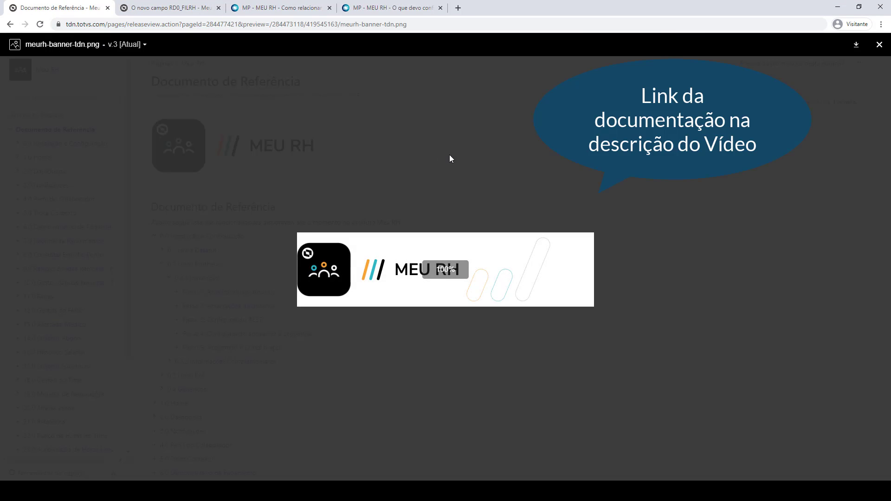
pyautogui.click(449, 156)
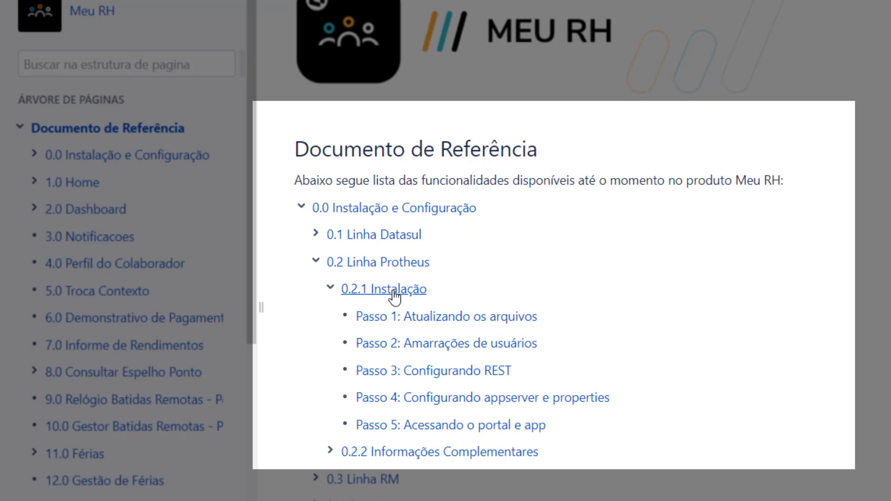
pyautogui.click(463, 349)
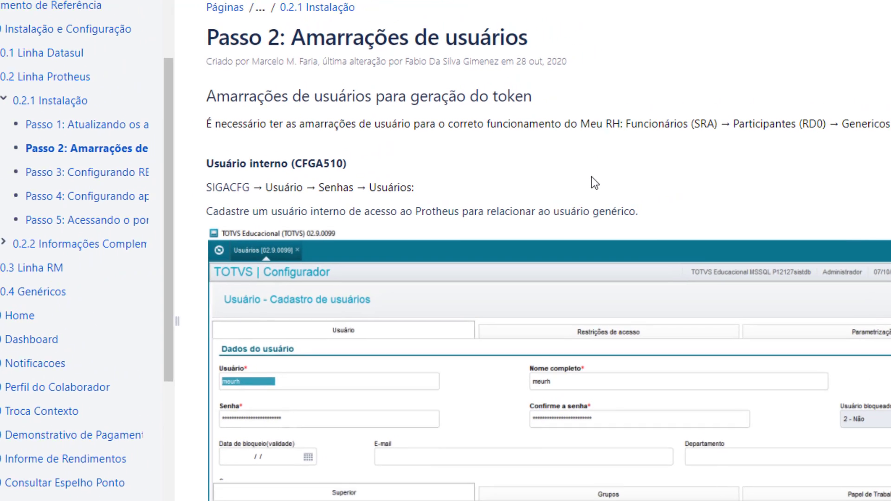
pyautogui.scroll(-10, 592, 176)
pyautogui.scroll(10, 421, 271)
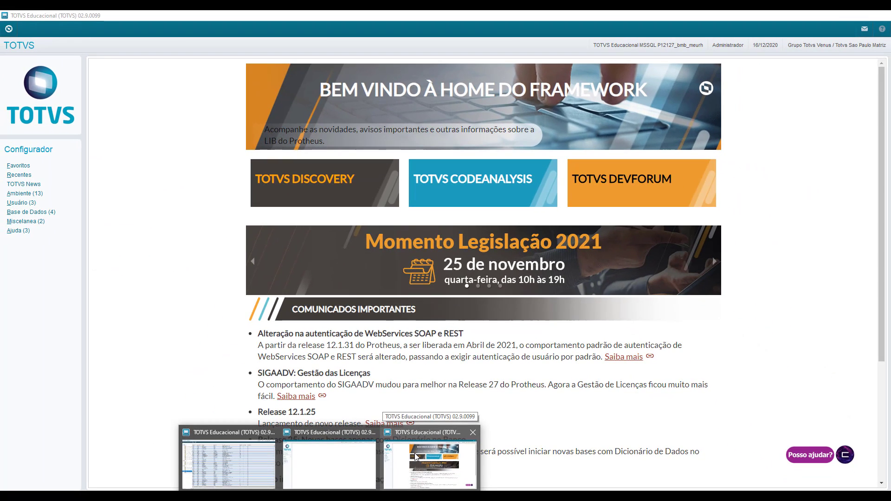
# Bring the Protheus Configurador forward and launch another SmartClient session.
pyautogui.click(415, 454)
pyautogui.rightClick(329, 498)
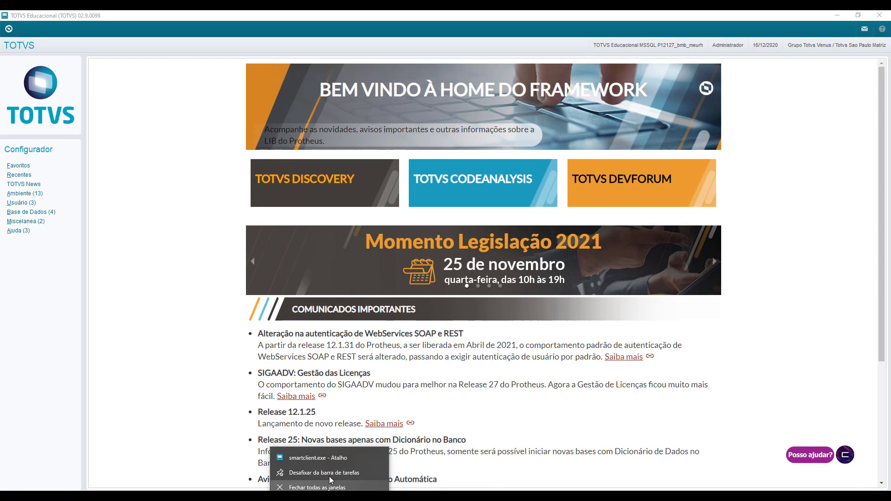
pyautogui.click(319, 452)
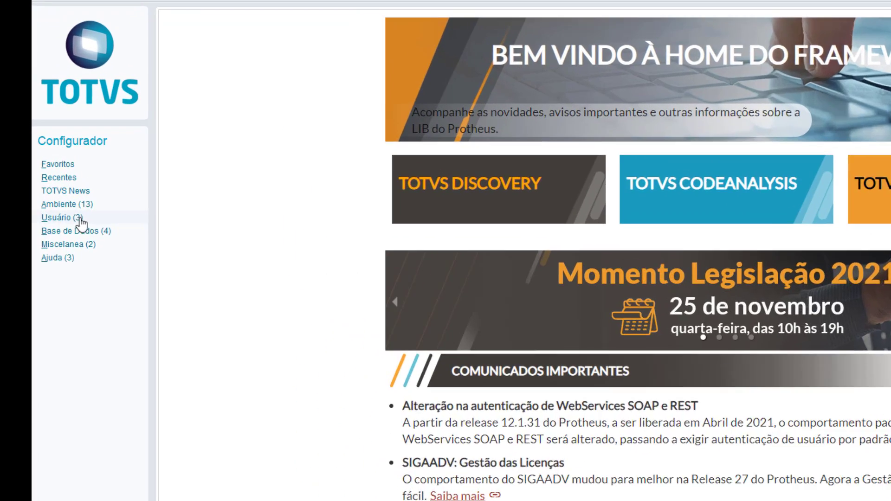
# Open the Usuário > Senhas > Usuários list and edit the Mestre Meu RH user.
pyautogui.click(61, 196)
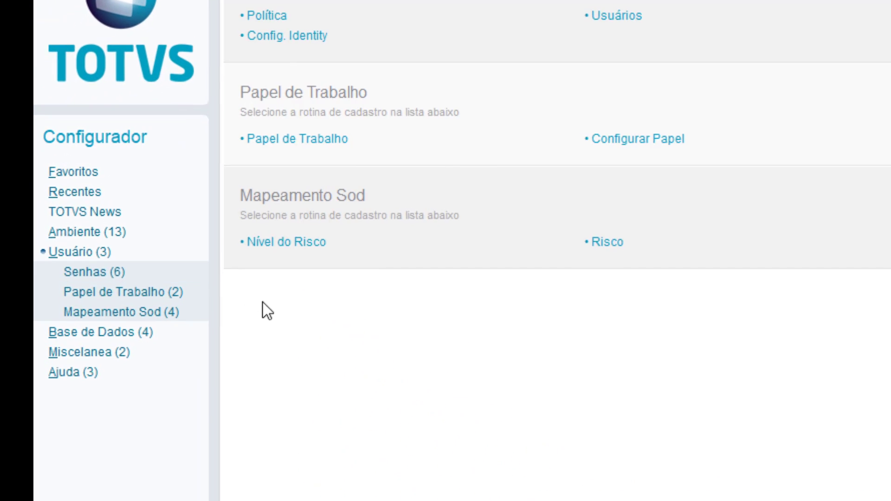
pyautogui.click(153, 274)
pyautogui.click(124, 311)
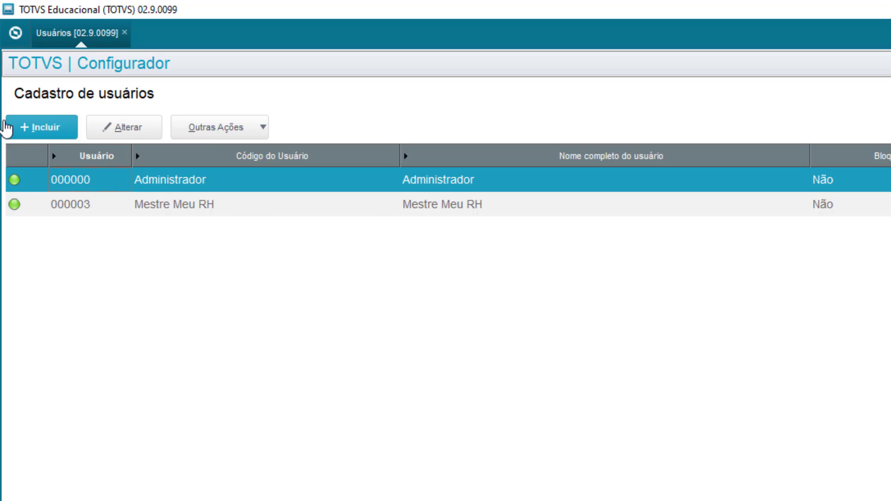
pyautogui.click(233, 208)
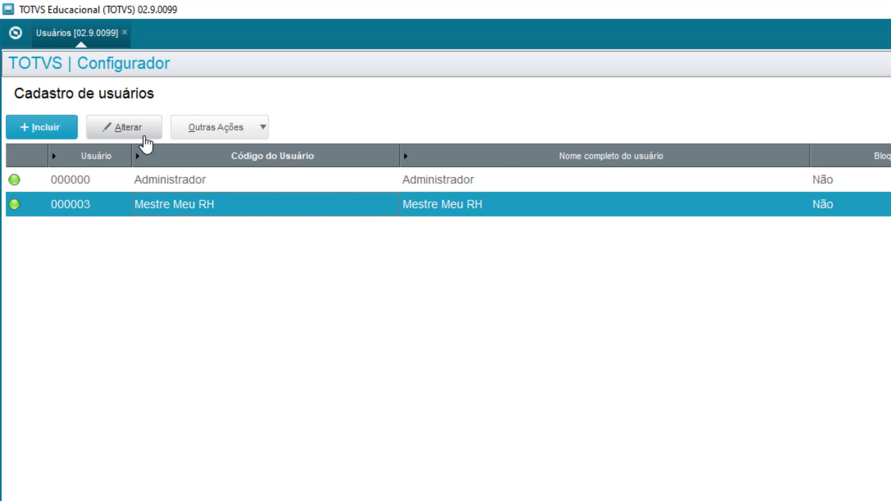
pyautogui.click(145, 137)
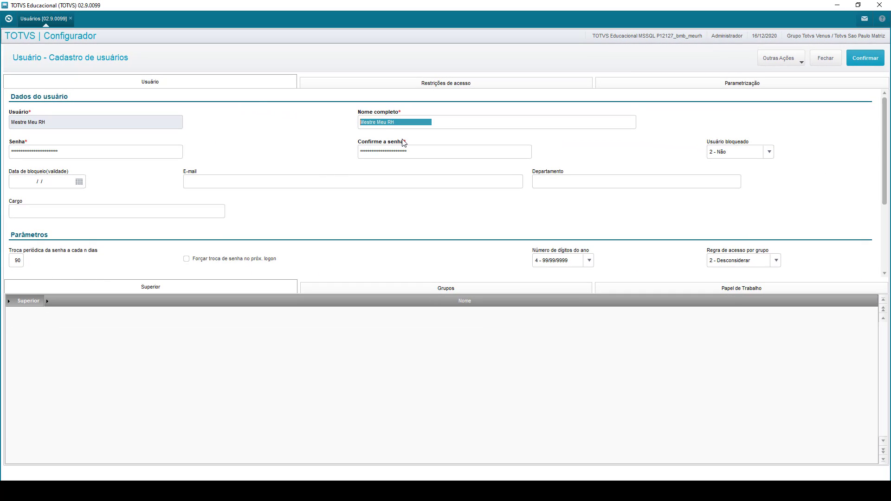
# Review the Meu RH master user's Nome completo field.
pyautogui.moveTo(406, 123); pyautogui.dragTo(364, 122)
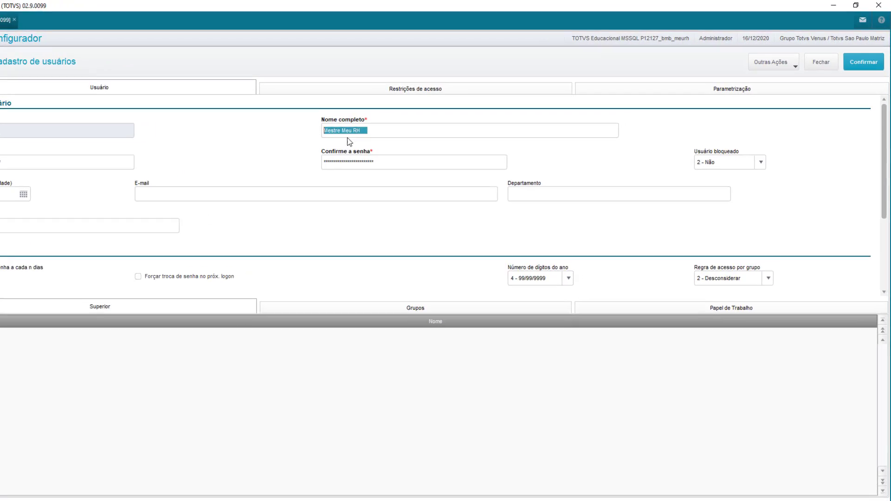
pyautogui.click(409, 122)
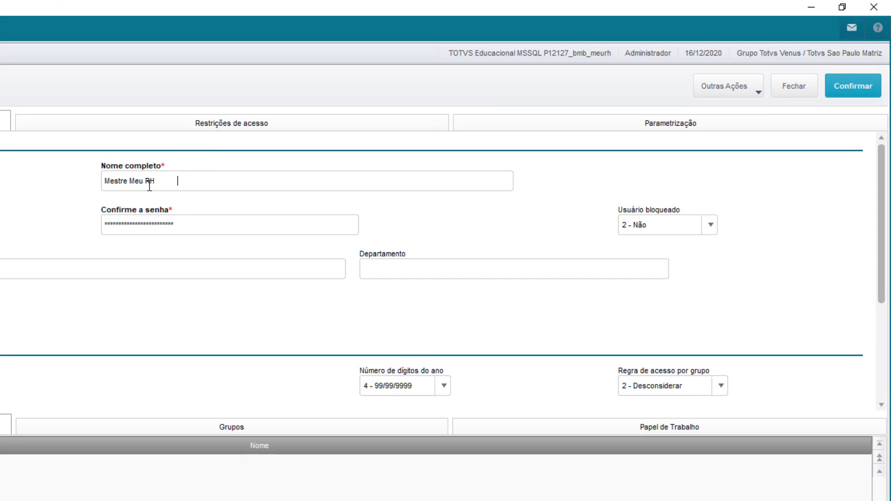
pyautogui.doubleClick(149, 184)
pyautogui.click(159, 184)
pyautogui.moveTo(159, 184); pyautogui.dragTo(25, 184)
# Keep Usuário bloqueado at 2 - Não and view the empty Grupos list.
pyautogui.click(630, 228)
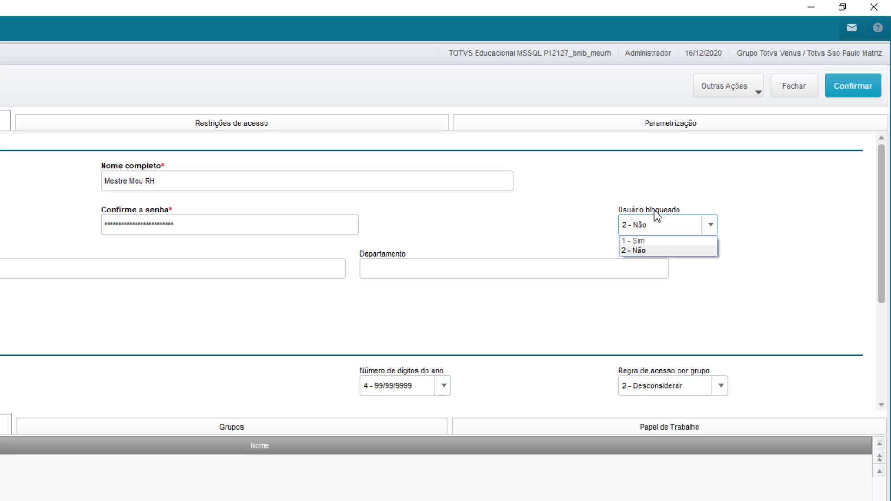
pyautogui.click(650, 251)
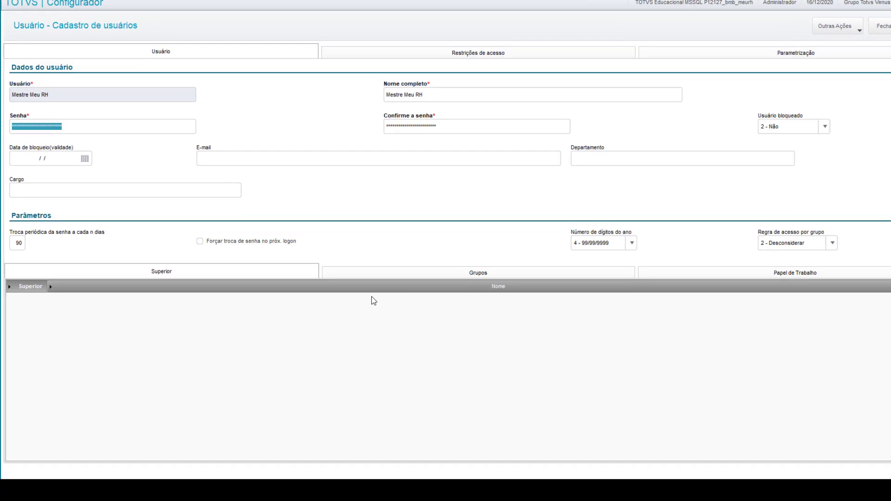
pyautogui.click(404, 273)
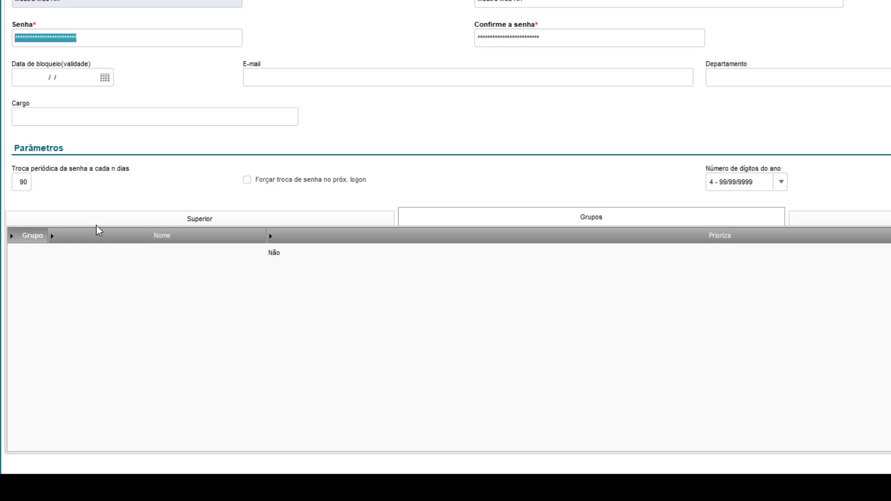
pyautogui.click(301, 258)
pyautogui.click(114, 255)
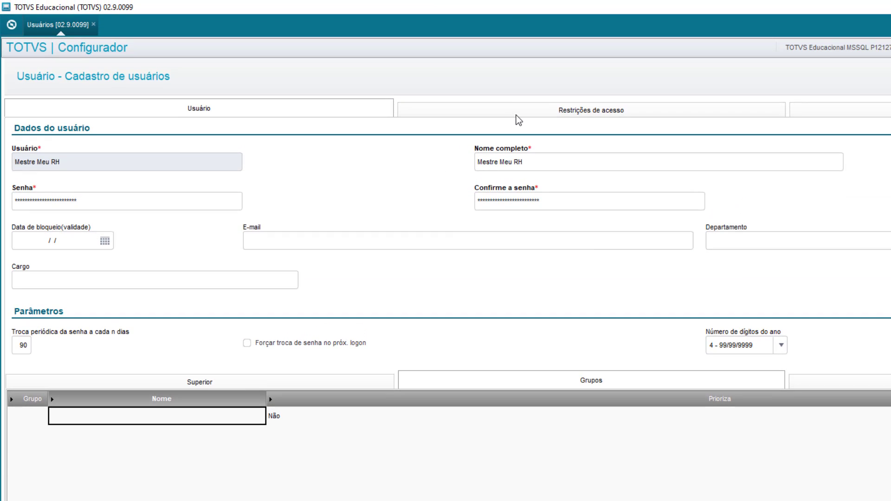
# Review the user's access restrictions and keep access to all companies enabled.
pyautogui.click(515, 115)
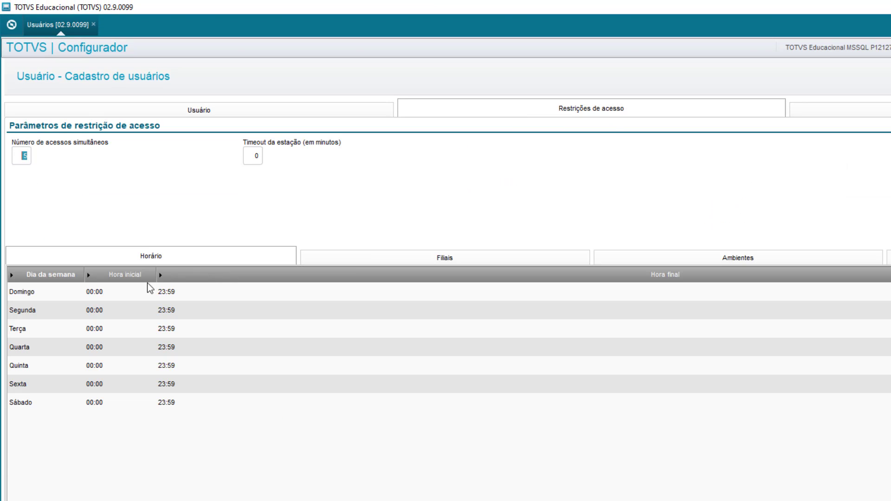
pyautogui.click(360, 258)
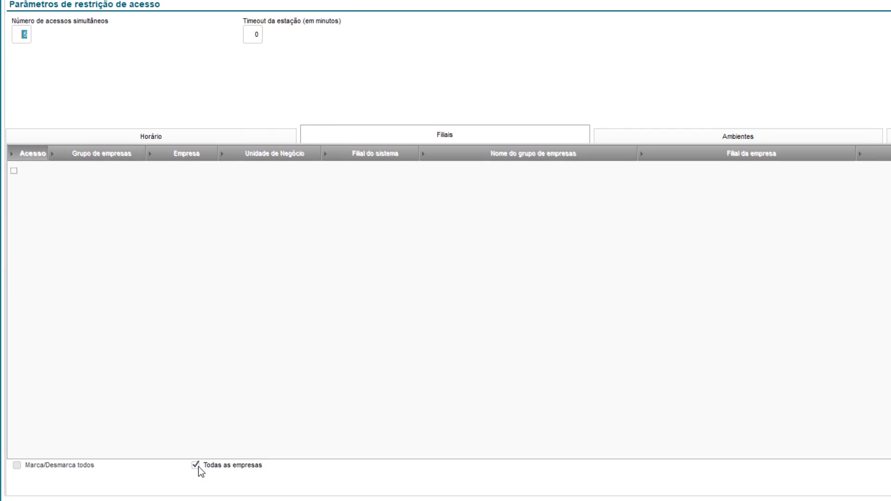
pyautogui.click(196, 466)
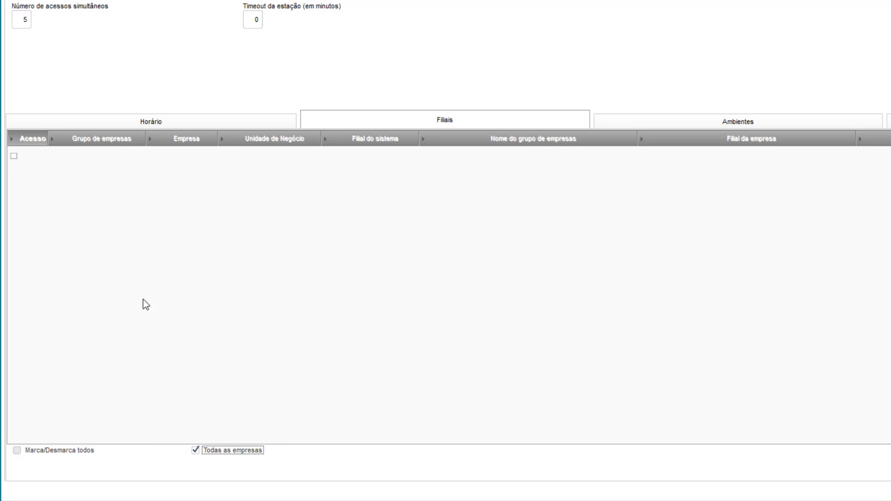
# Grant the user access to all listed modules and all action permissions.
pyautogui.click(643, 119)
pyautogui.click(29, 451)
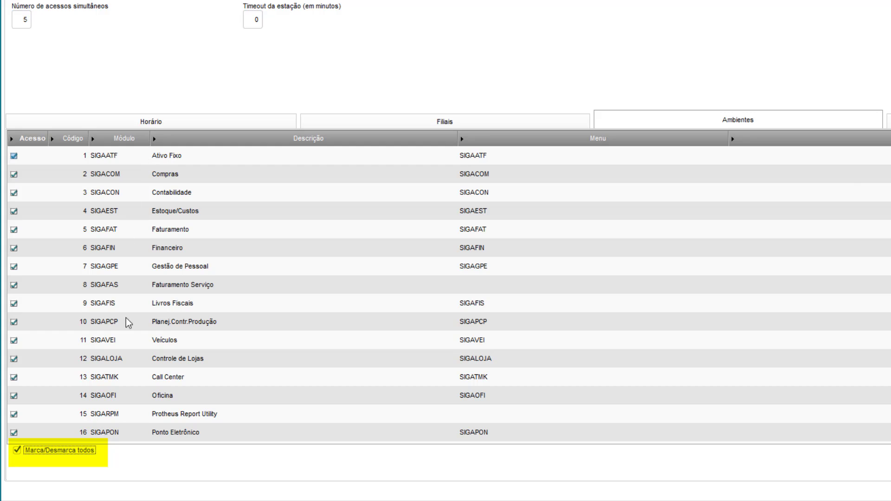
pyautogui.click(887, 120)
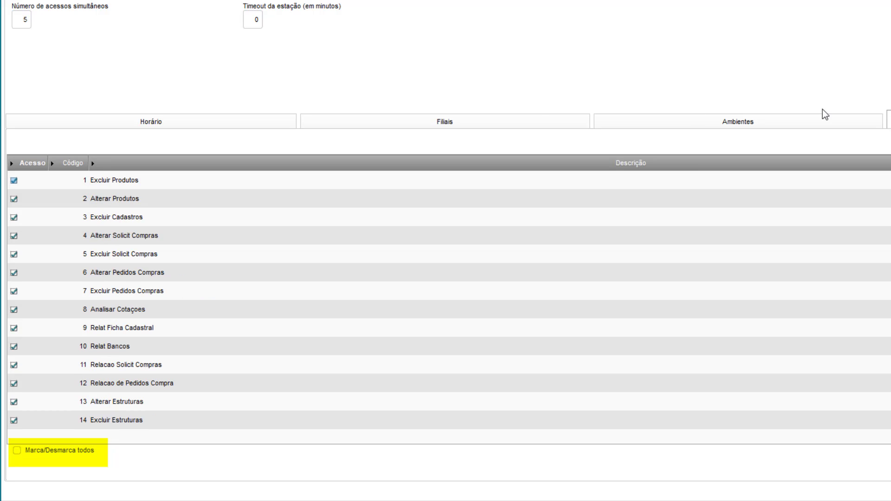
pyautogui.click(73, 450)
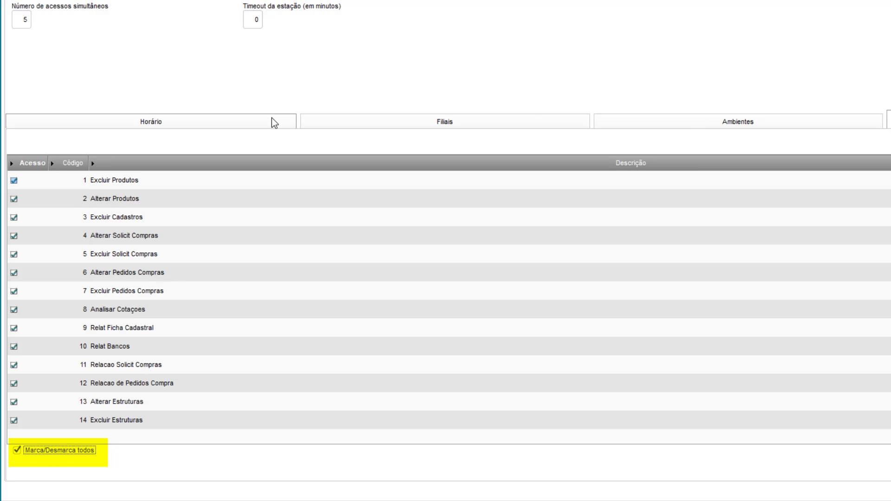
# Return to the user's basic data and save the Meu RH master user record.
pyautogui.click(436, 120)
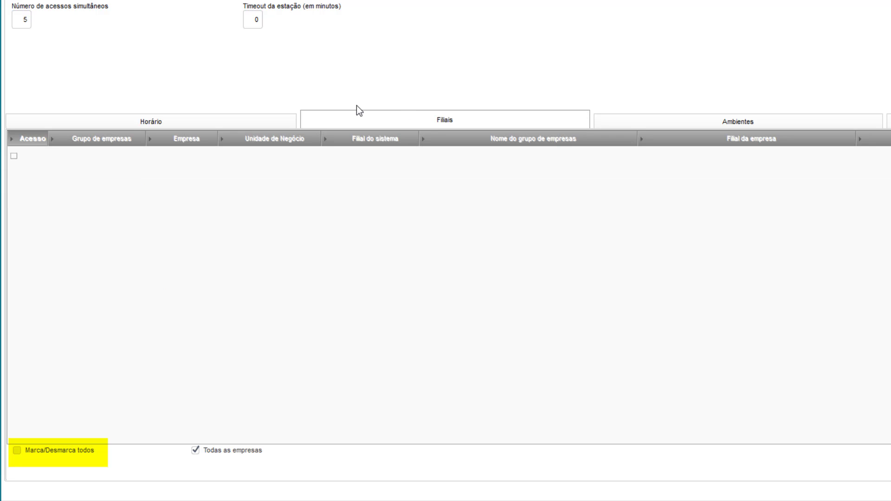
pyautogui.click(268, 121)
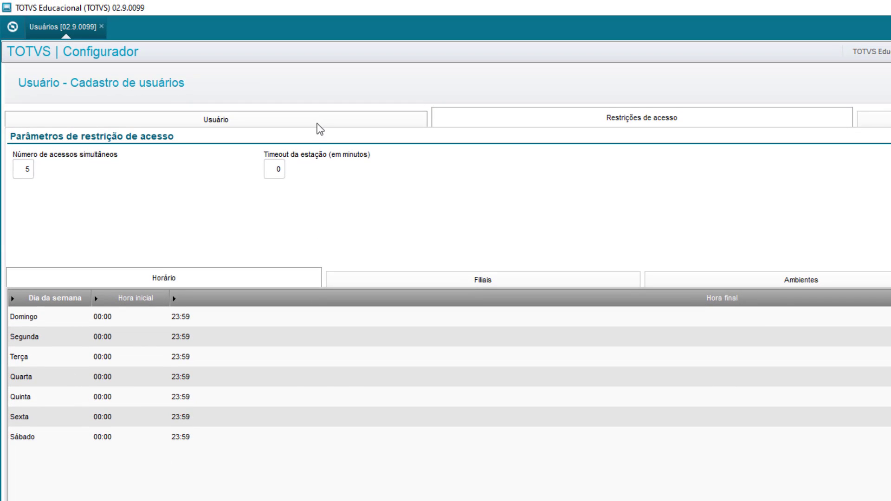
pyautogui.click(316, 116)
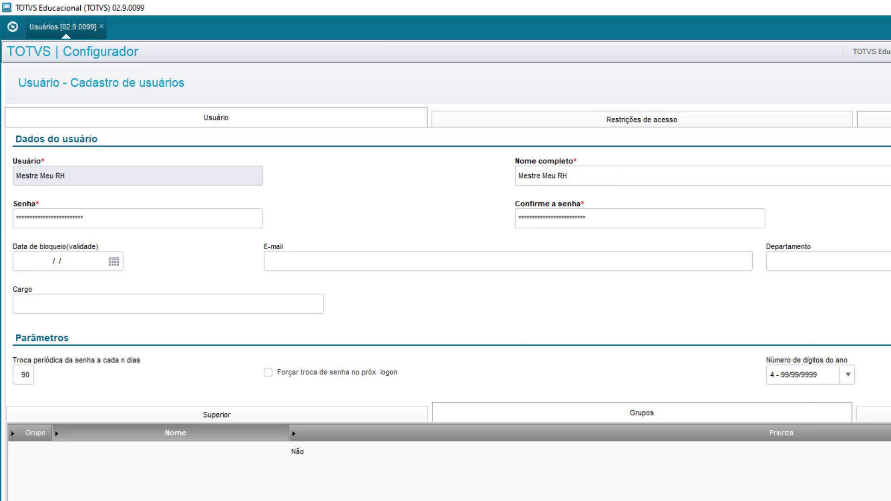
pyautogui.click(778, 417)
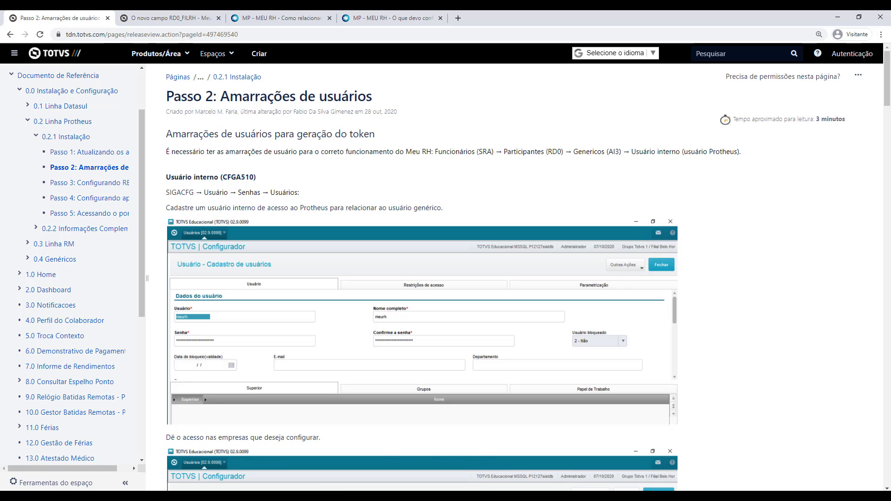
# Switch from the TDN guide back to the Protheus sign-in window.
pyautogui.click(341, 477)
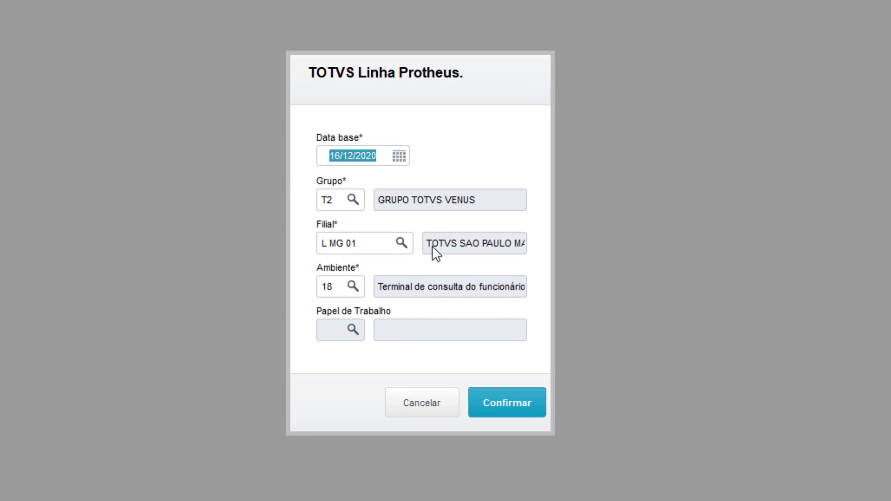
# Choose environment 18 (SIGATCF, Terminal de consulta do funcionário) and sign in.
pyautogui.click(353, 288)
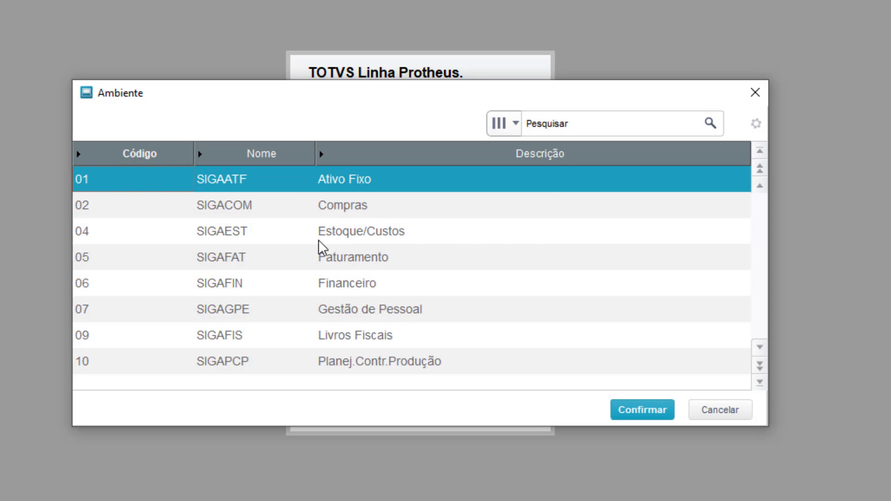
pyautogui.press('Down')
pyautogui.press('Down')
pyautogui.press('Down')
pyautogui.press('Down')
pyautogui.press('Down')
pyautogui.press('Down')
pyautogui.press('Down')
pyautogui.press('Down')
pyautogui.press('Down')
pyautogui.press('Down')
pyautogui.press('Down')
pyautogui.press('Down')
pyautogui.press('Down')
pyautogui.press('Down')
pyautogui.press('Down')
pyautogui.press('Down')
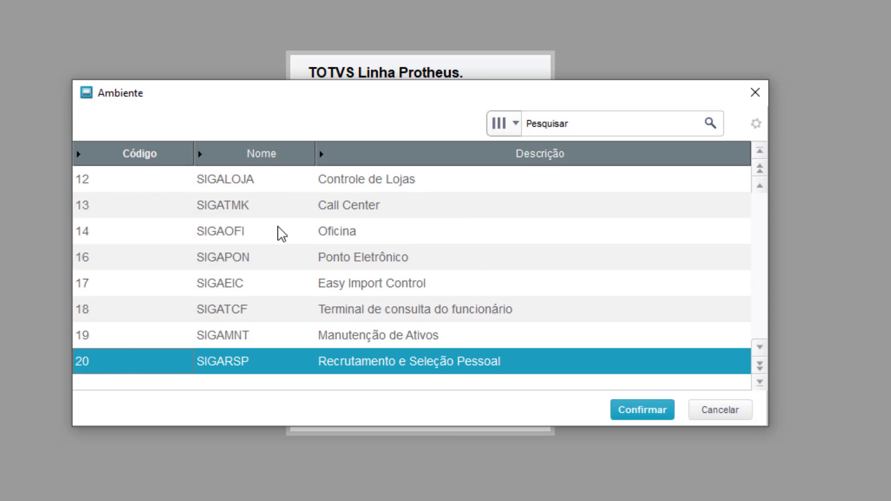
pyautogui.press('Up')
pyautogui.click(254, 308)
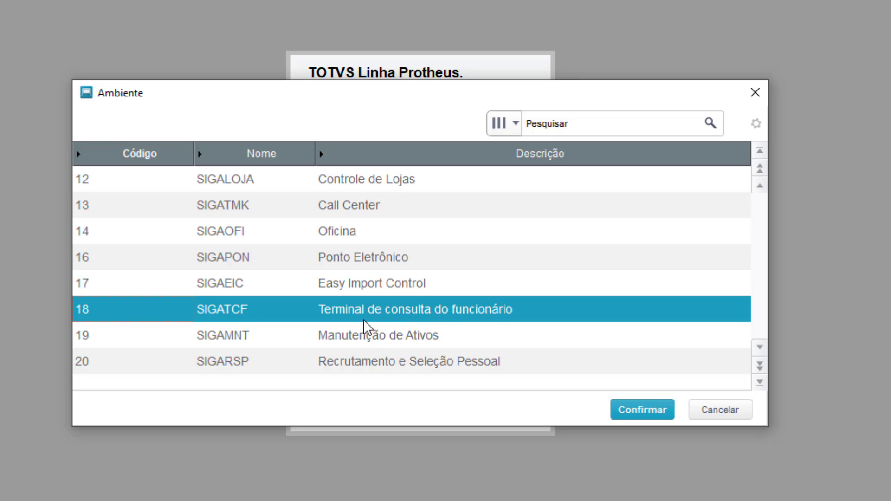
pyautogui.click(640, 414)
pyautogui.click(517, 410)
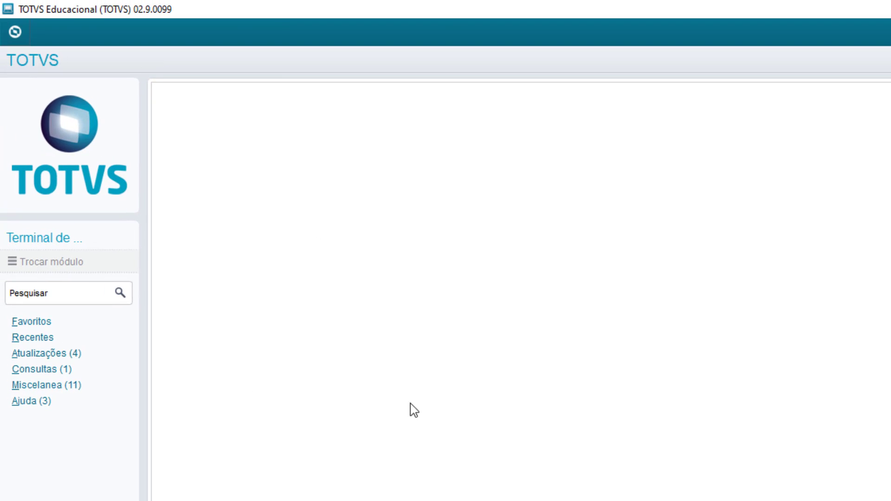
# Expand Atualizações > Configurações > Usuários and open the Genéricos portal users routine.
pyautogui.click(74, 354)
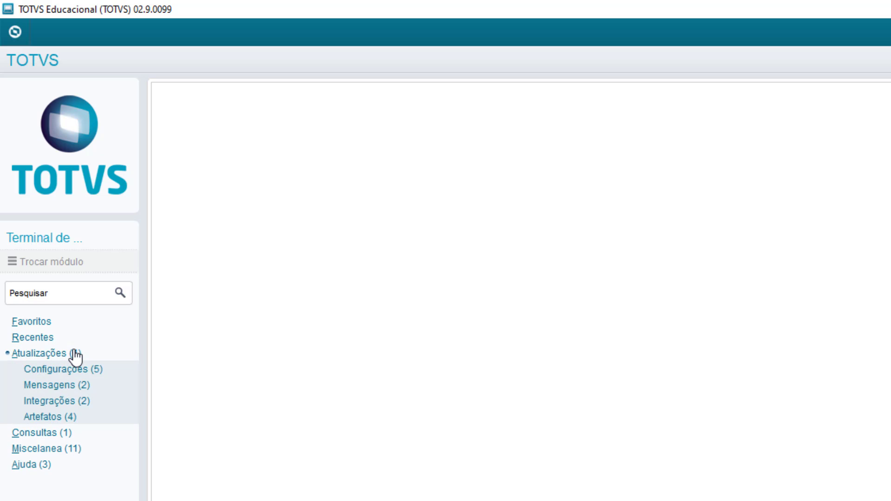
pyautogui.click(73, 371)
pyautogui.click(82, 417)
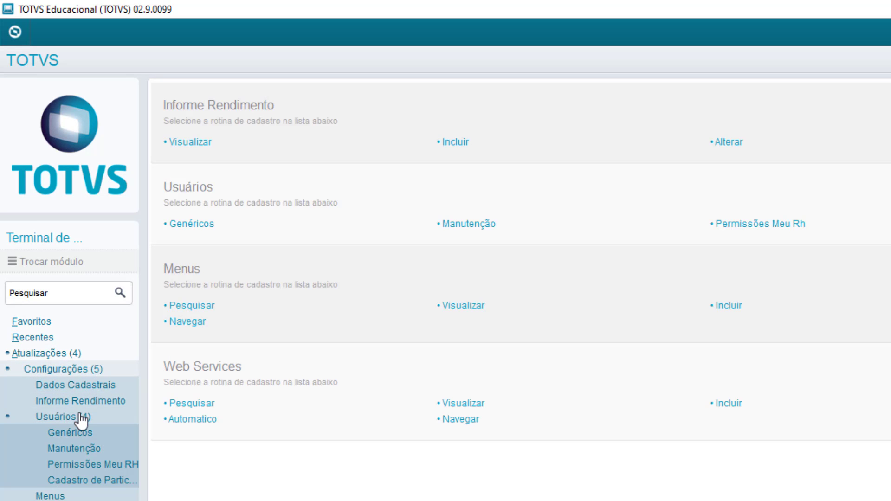
pyautogui.click(86, 436)
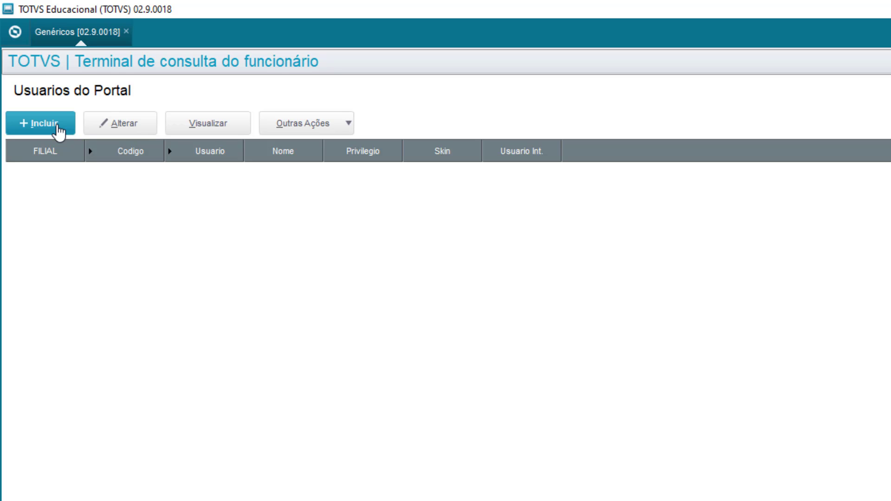
# Begin a new portal user record and confirm branch L MG 01 in the Filiais dialog.
pyautogui.click(58, 132)
pyautogui.click(60, 128)
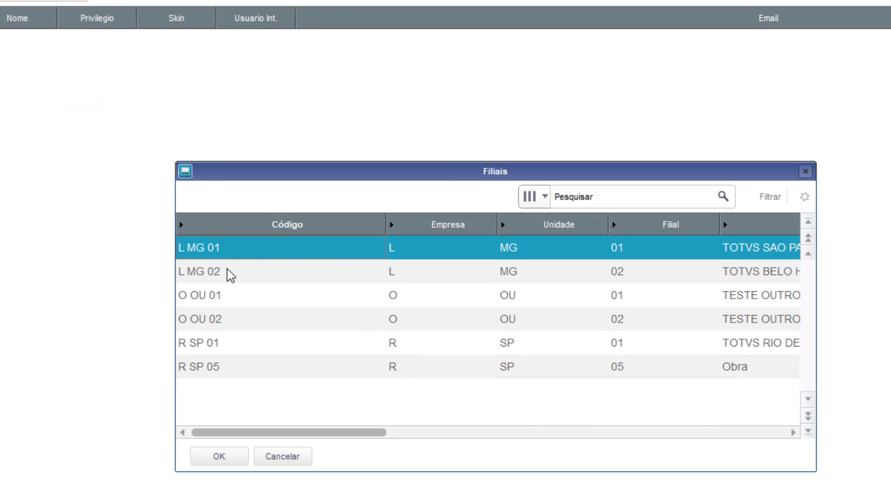
pyautogui.click(227, 269)
pyautogui.click(234, 299)
pyautogui.click(233, 317)
pyautogui.click(235, 338)
pyautogui.click(245, 357)
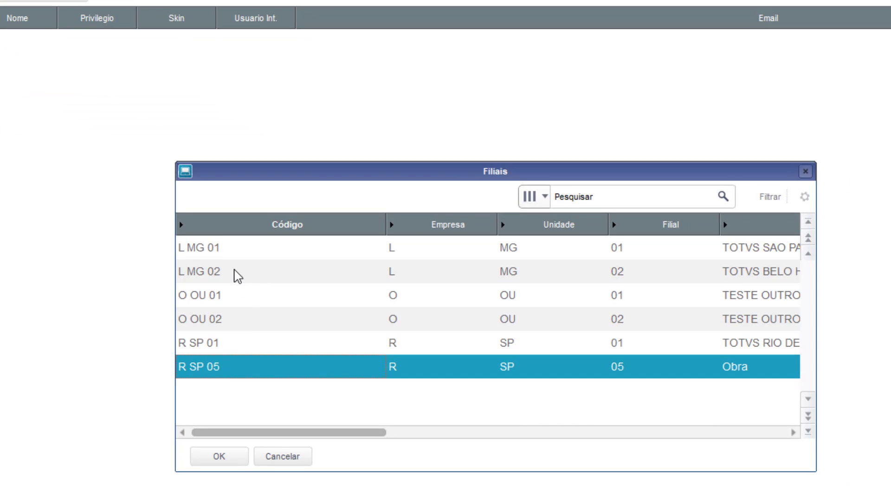
pyautogui.click(232, 248)
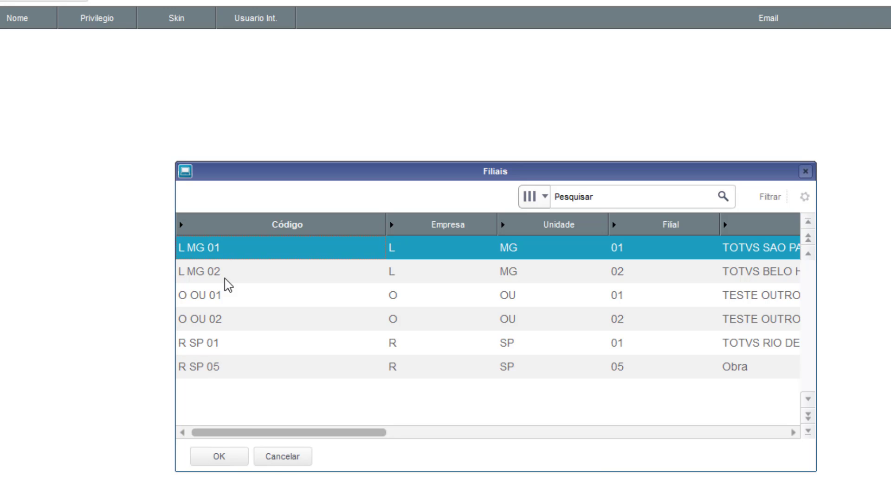
pyautogui.click(224, 457)
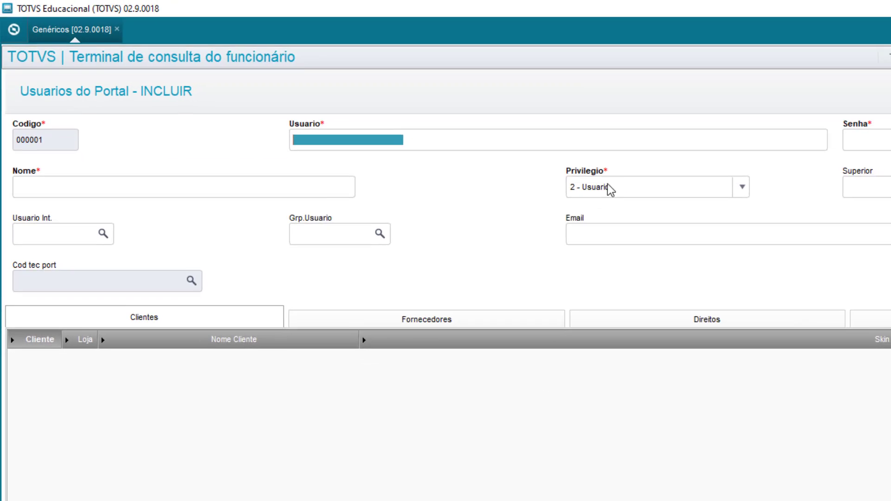
# Enter the login USUARIOPORTALMEURH and the account password.
pyautogui.write('USU')
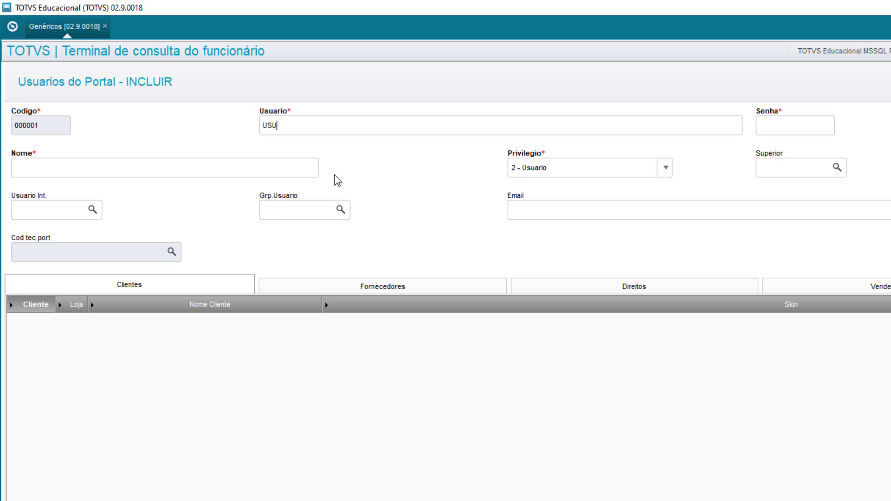
pyautogui.write('ARIOMEURH')
pyautogui.press('BackSpace')
pyautogui.press('BackSpace')
pyautogui.press('BackSpace')
pyautogui.press('BackSpace')
pyautogui.press('BackSpace')
pyautogui.write('PORTALMEURH')
pyautogui.press('Tab')
pyautogui.write('123456')
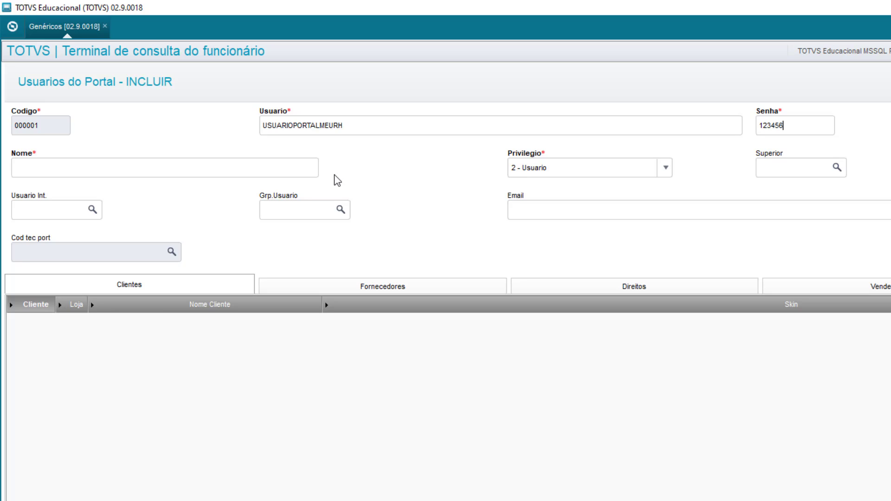
# Paste the login text into Nome, review the entries, and move to Usuario Int.
pyautogui.click(352, 123)
pyautogui.hotkey('ctrl', 'c')
pyautogui.click(139, 171)
pyautogui.hotkey('ctrl', 'v')
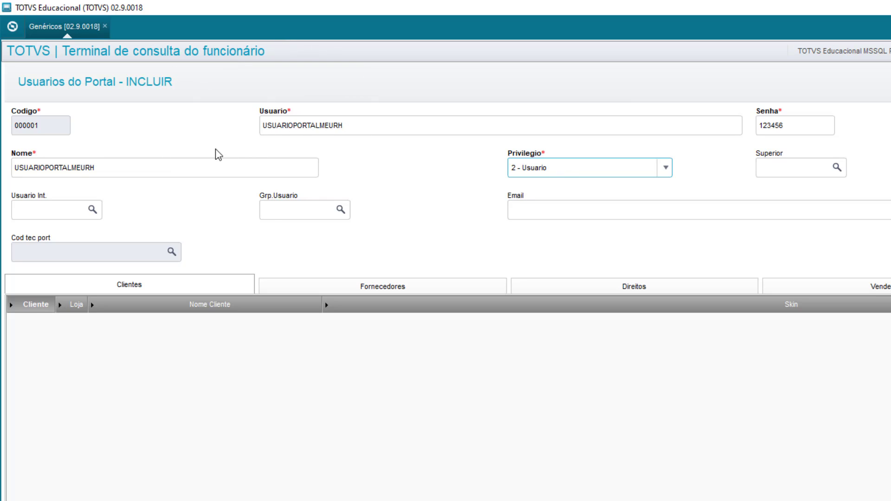
pyautogui.click(393, 130)
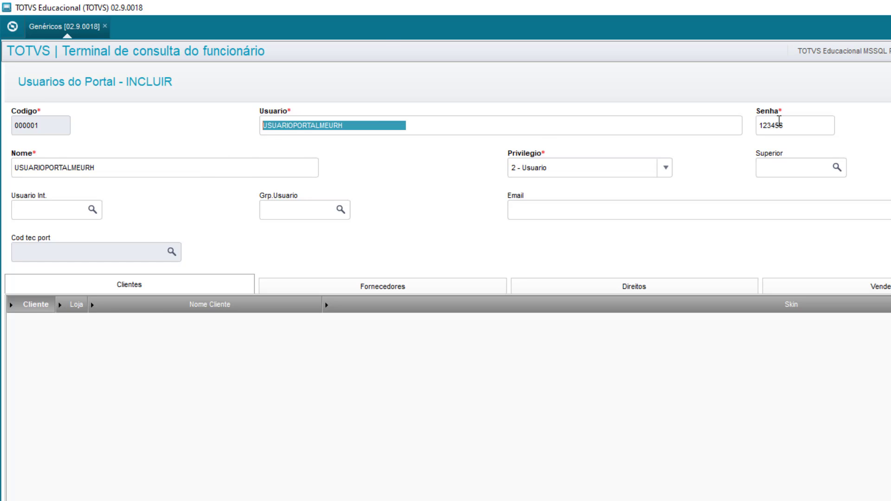
pyautogui.click(779, 123)
pyautogui.click(163, 171)
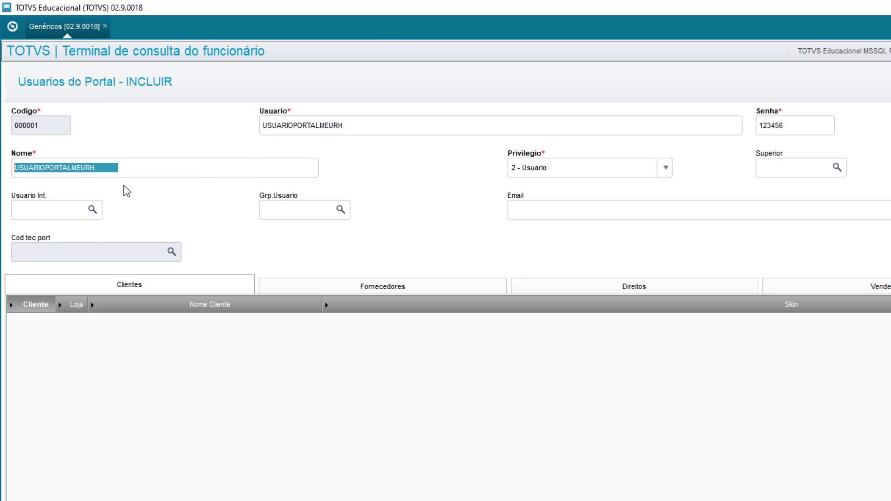
pyautogui.click(47, 209)
# Pick the Meu RH master user (000003) from the internal users lookup.
pyautogui.click(93, 209)
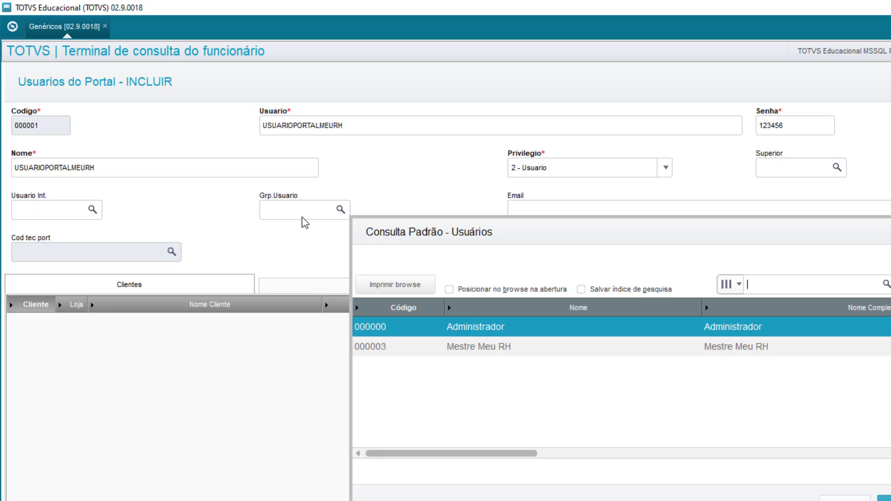
pyautogui.click(471, 352)
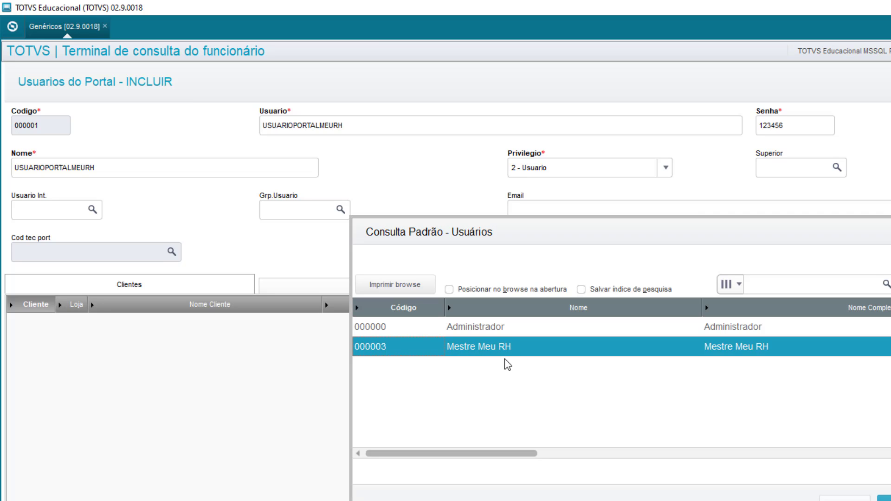
pyautogui.doubleClick(489, 351)
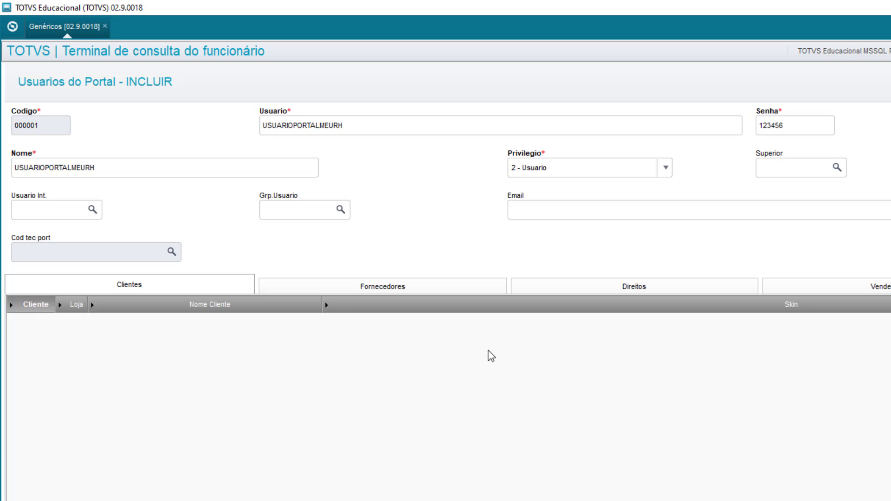
pyautogui.click(57, 211)
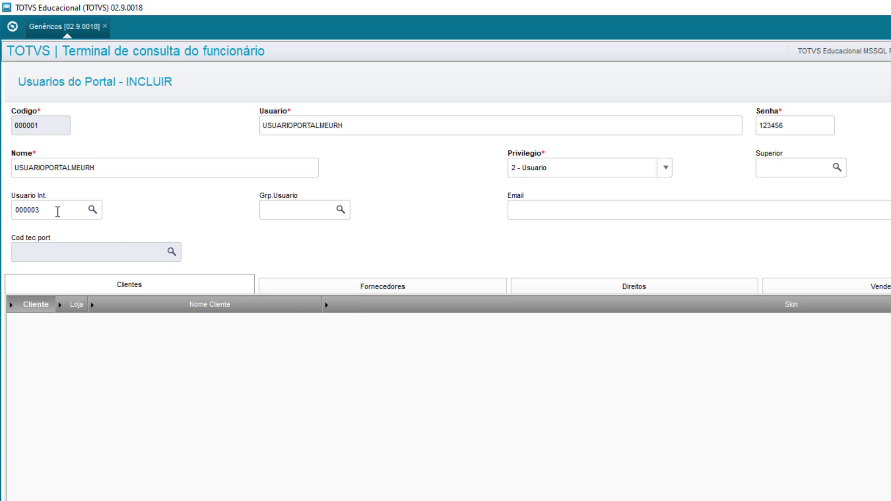
# Review login, password and name, keeping Privilegio at 2 - Usuario.
pyautogui.click(328, 132)
pyautogui.click(807, 126)
pyautogui.click(220, 164)
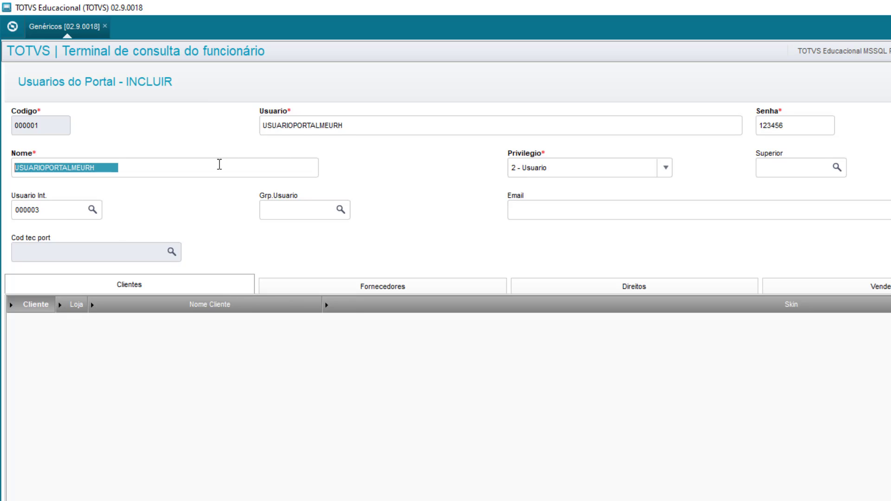
pyautogui.click(600, 174)
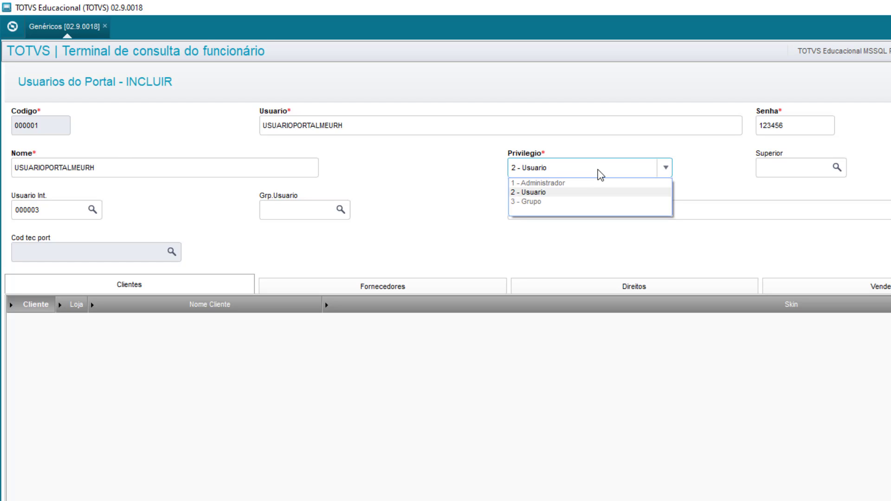
pyautogui.click(600, 174)
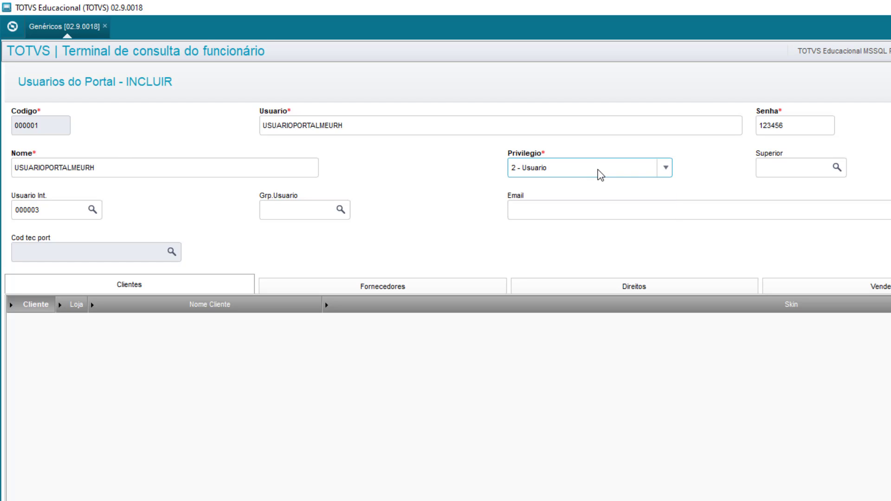
pyautogui.click(65, 210)
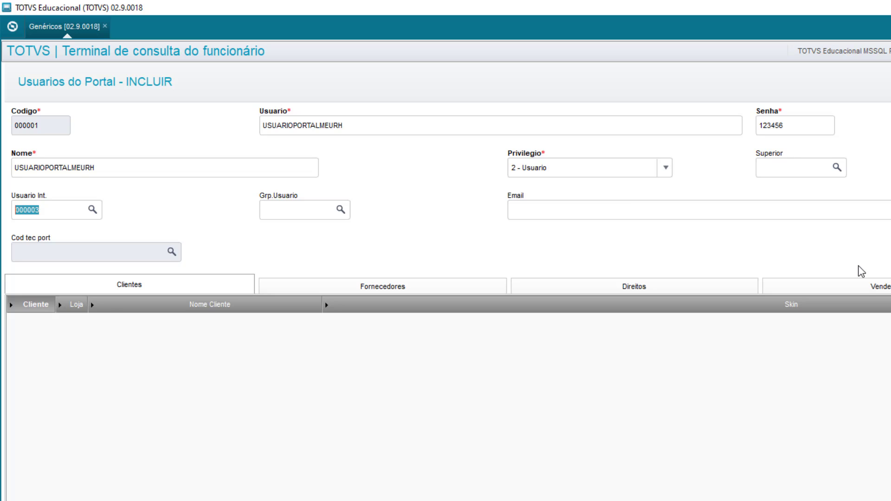
# Load the default rights for USUARIOPORTALMEURH via Carrega Direitos and save it as code 000001.
pyautogui.click(720, 280)
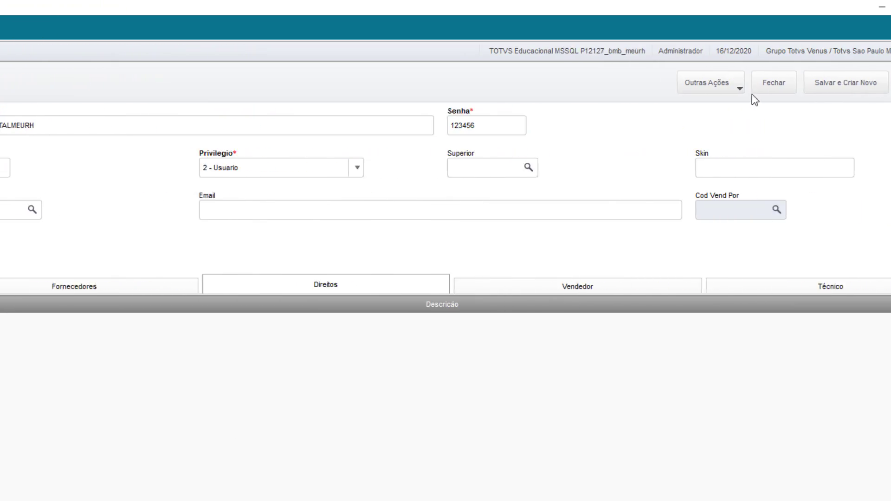
pyautogui.click(706, 84)
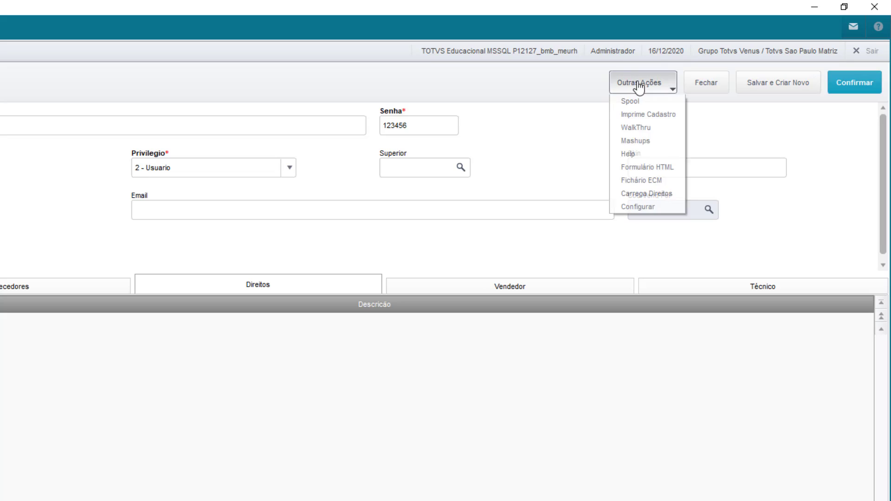
pyautogui.click(667, 197)
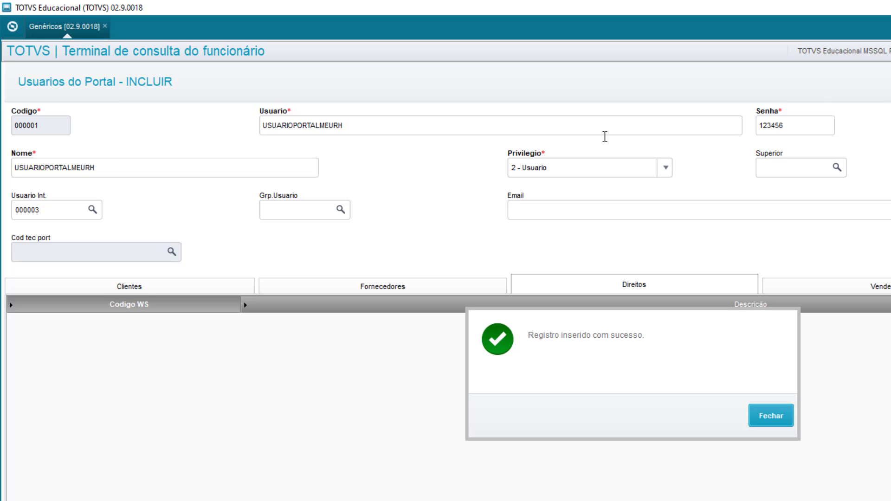
pyautogui.click(776, 420)
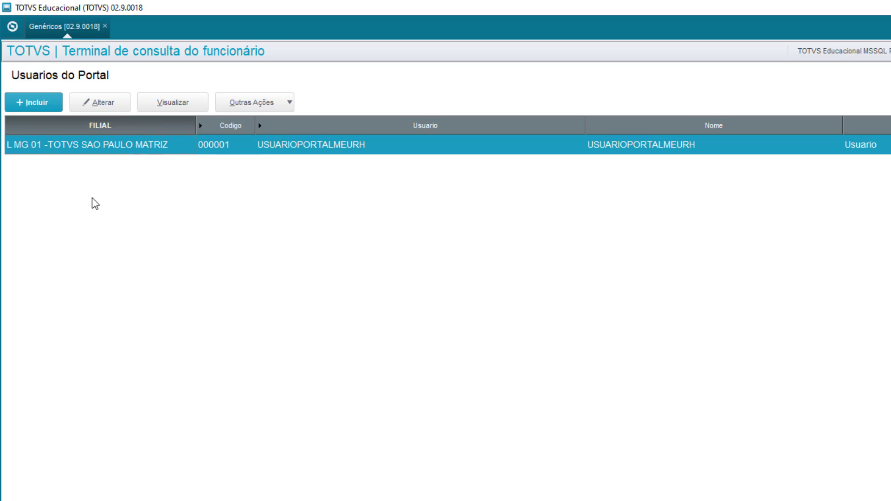
# Start a new portal user on the TOTVS SAO PAULO MATRIZ branch named USUARIOPORTALMEURH GESTOR.
pyautogui.click(47, 109)
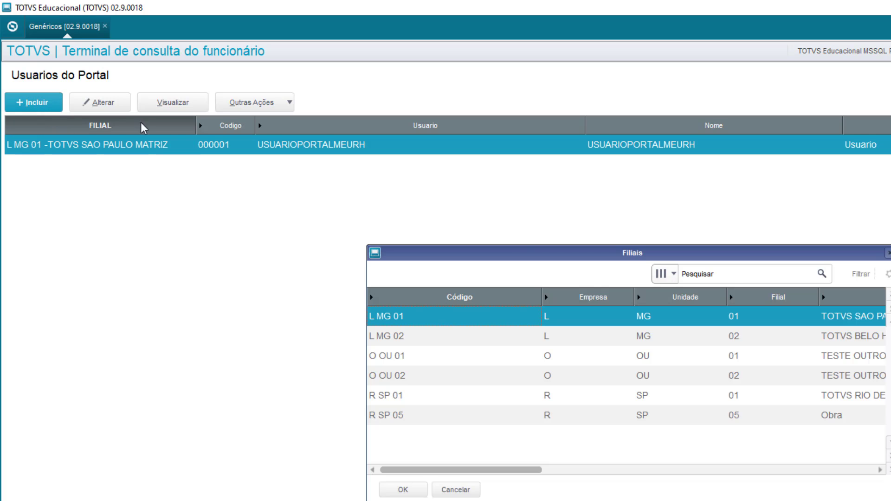
pyautogui.click(410, 489)
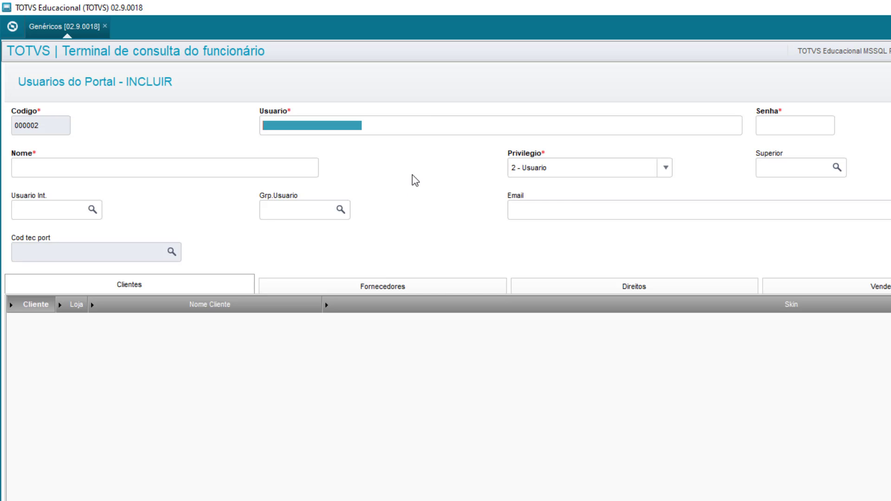
pyautogui.write('USUA')
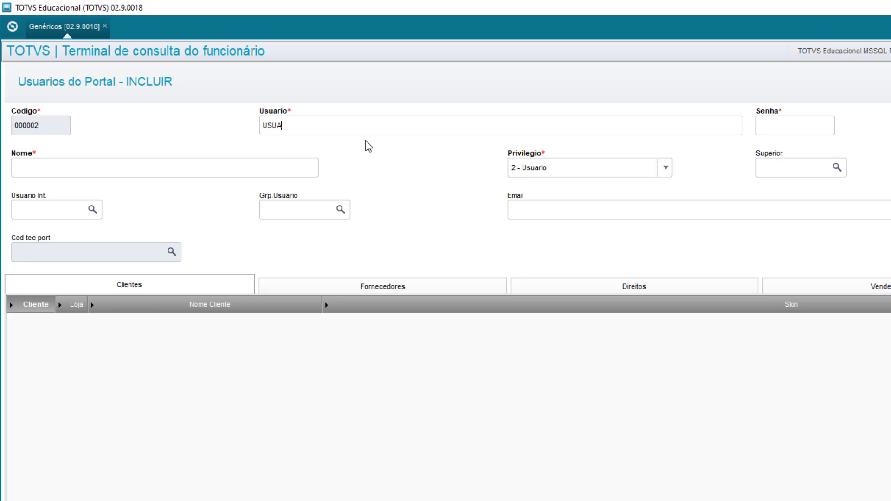
pyautogui.write('RIOPORTALMEURH LIDER')
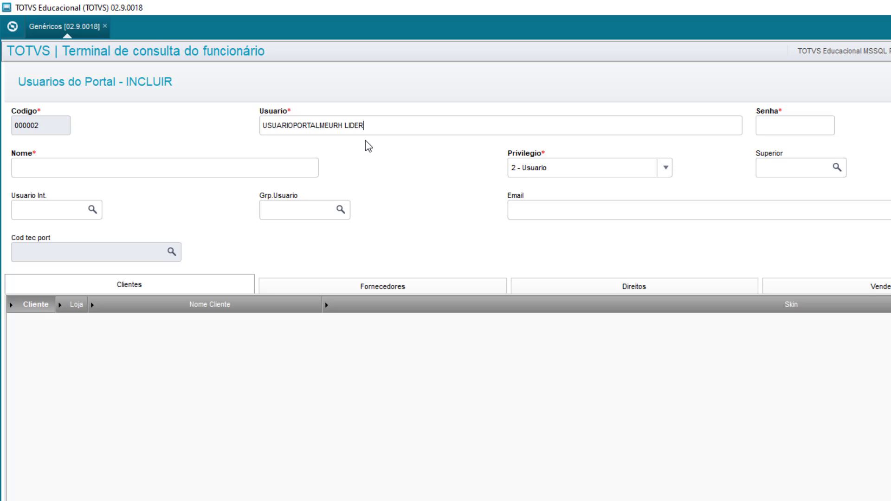
pyautogui.press('Tab')
pyautogui.click(359, 125)
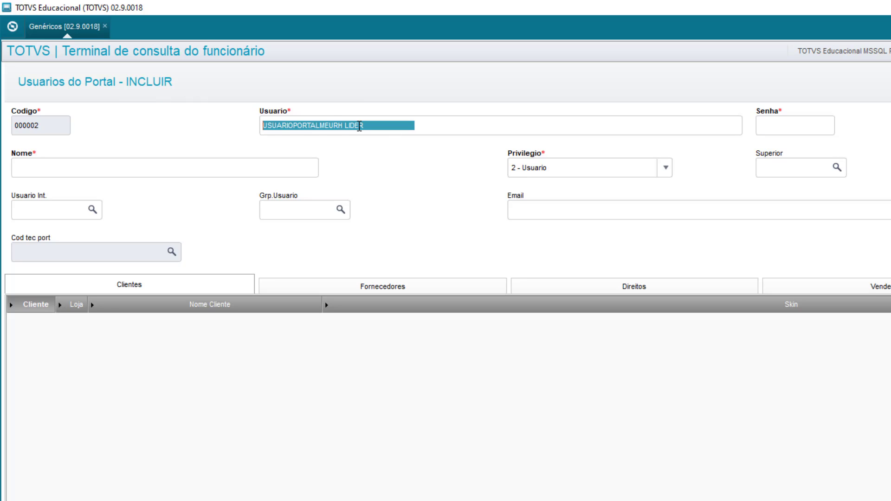
pyautogui.doubleClick(360, 125)
pyautogui.write('GESTOR')
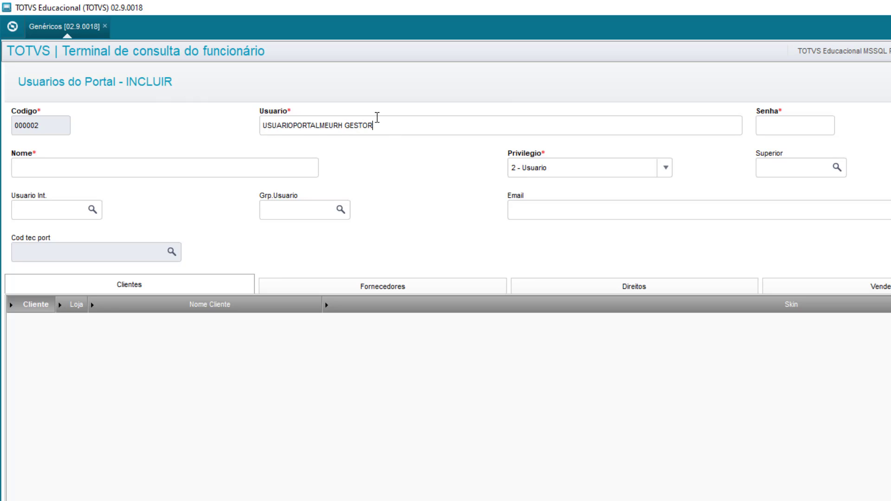
# Enter the user's password, link internal user Mestre Meu RH (000003), and save it as 000002.
pyautogui.press('Tab')
pyautogui.write('123456')
pyautogui.press('Tab')
pyautogui.press('Tab')
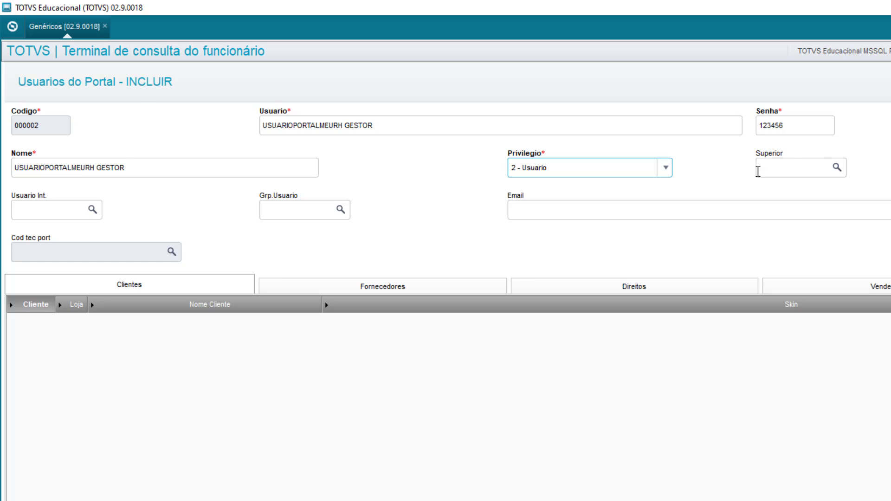
pyautogui.press('Tab')
pyautogui.press('Tab')
pyautogui.press('F4')
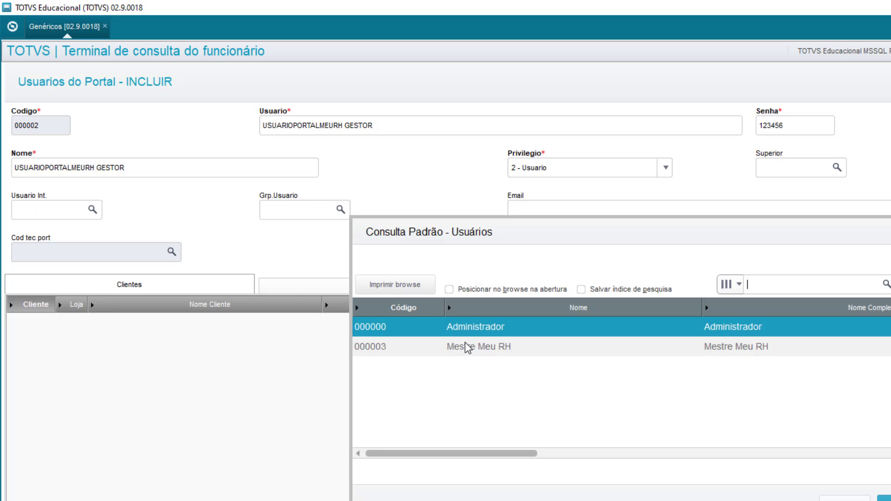
pyautogui.doubleClick(463, 344)
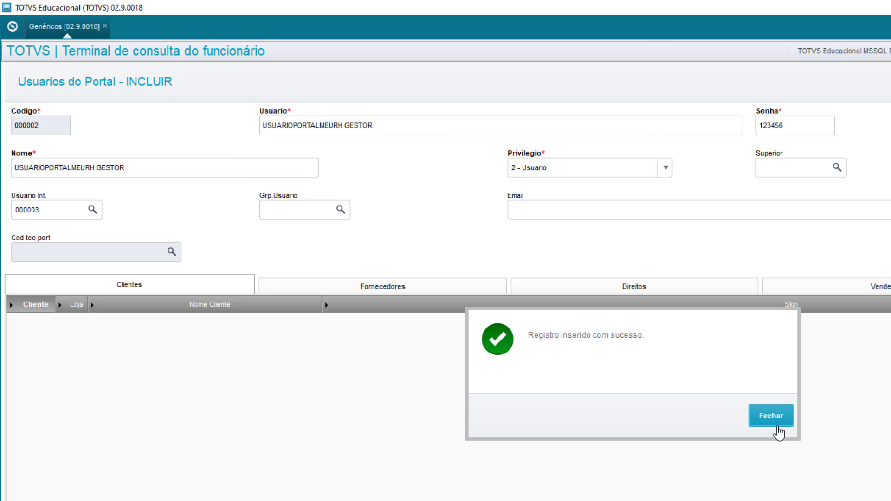
pyautogui.click(776, 424)
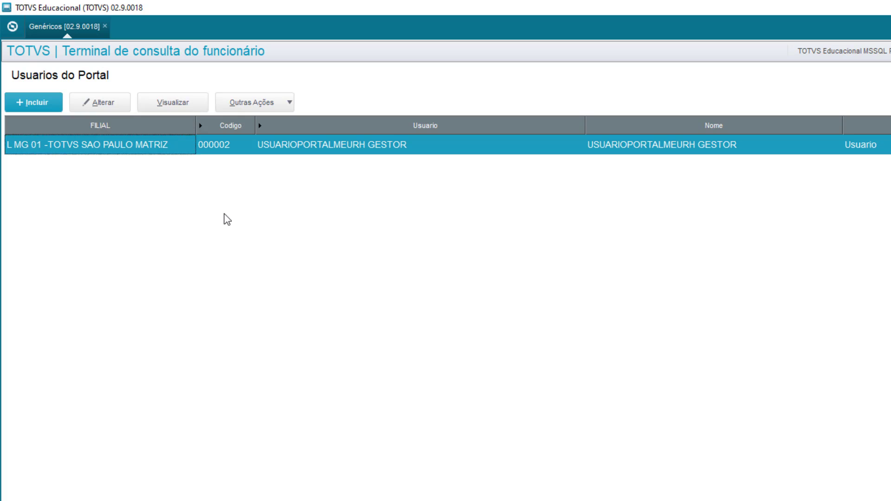
# Compare the USUARIOPORTALMEURH and USUARIOPORTALMEURH GESTOR rows in the Usuarios do Portal list.
pyautogui.click(148, 165)
pyautogui.click(135, 146)
pyautogui.click(127, 165)
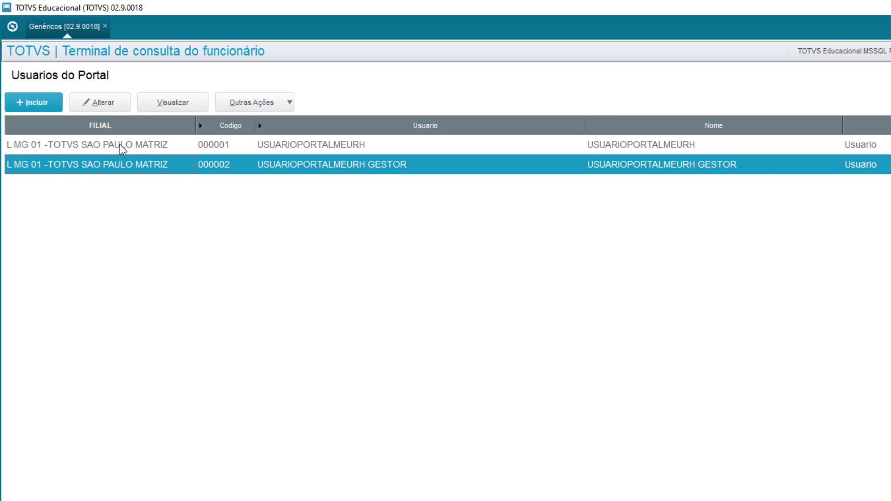
pyautogui.click(120, 145)
pyautogui.click(120, 164)
pyautogui.click(345, 143)
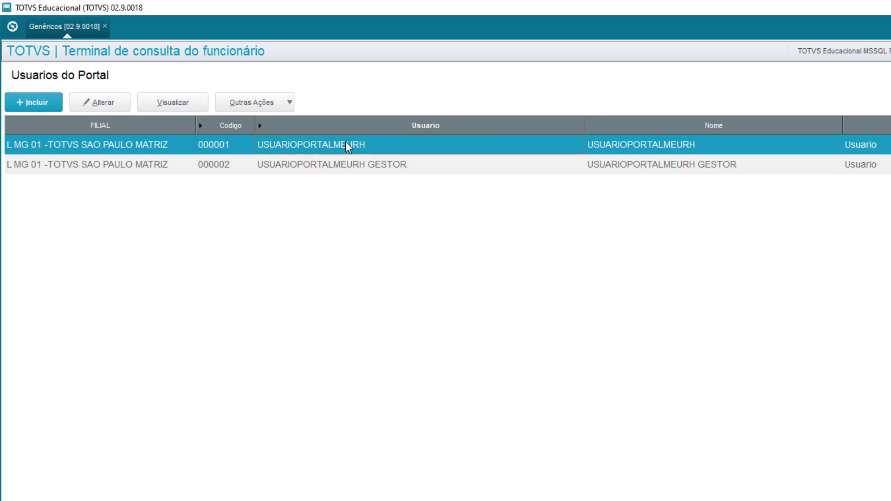
pyautogui.click(367, 164)
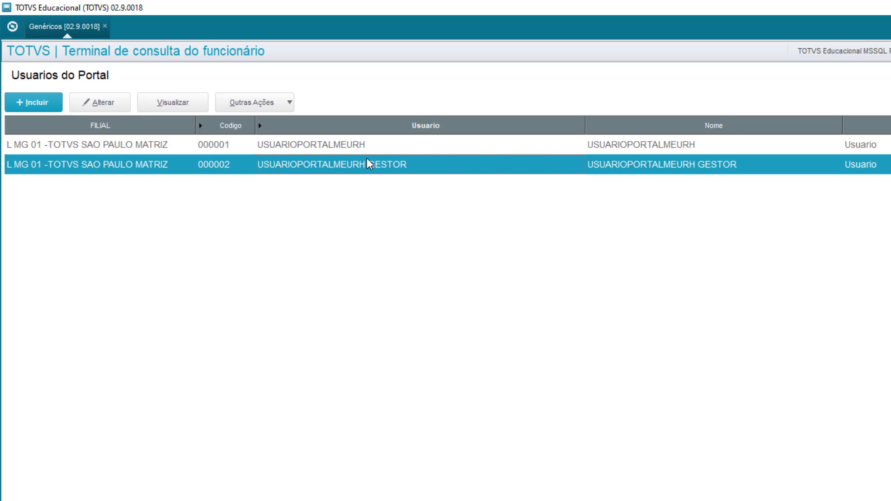
pyautogui.click(346, 149)
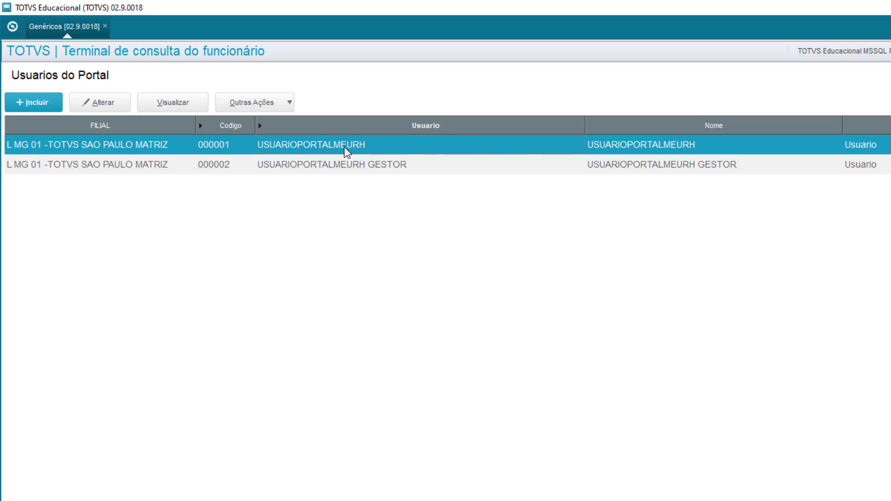
pyautogui.click(389, 173)
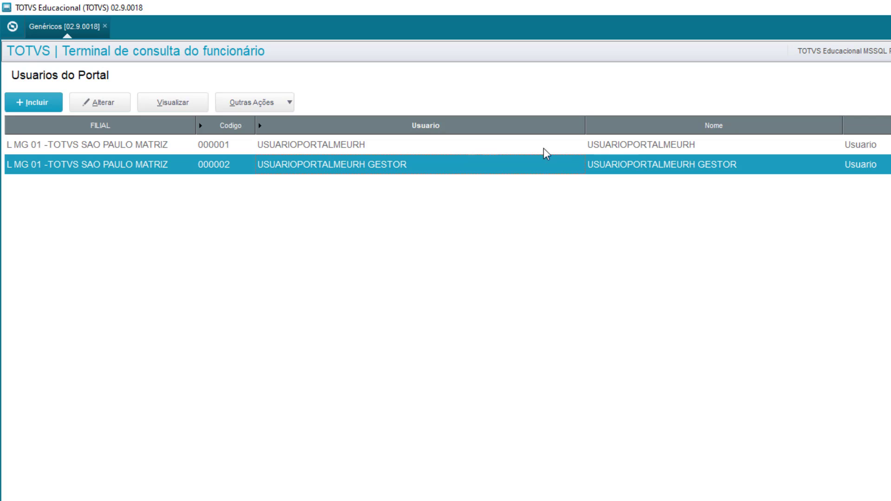
# From the home menu, launch Permissões Meu RH and load its portal user browse in a new tab.
pyautogui.click(13, 28)
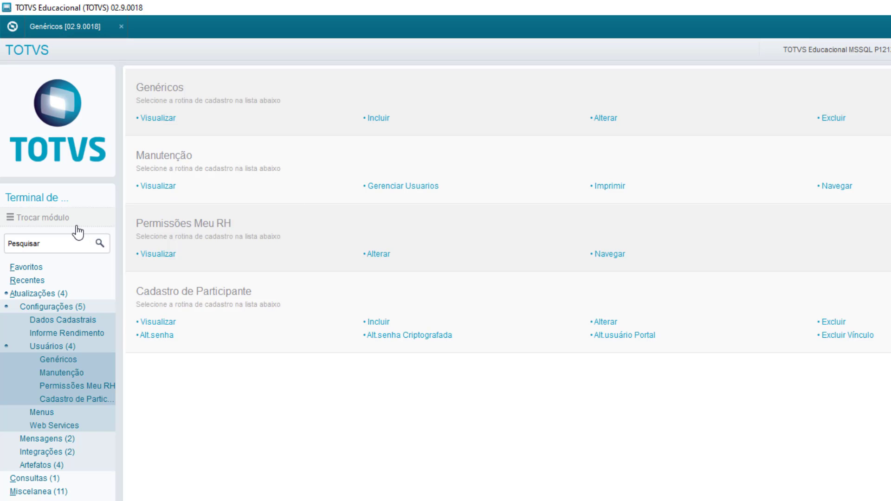
pyautogui.click(74, 219)
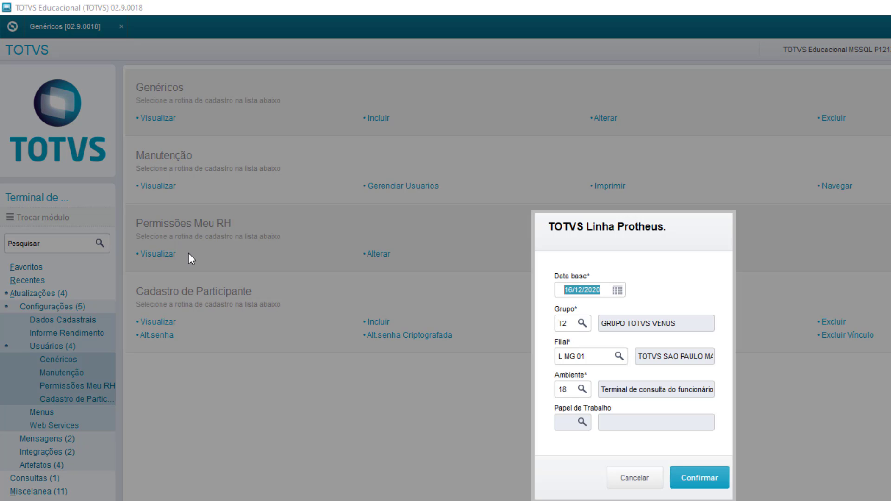
pyautogui.click(634, 477)
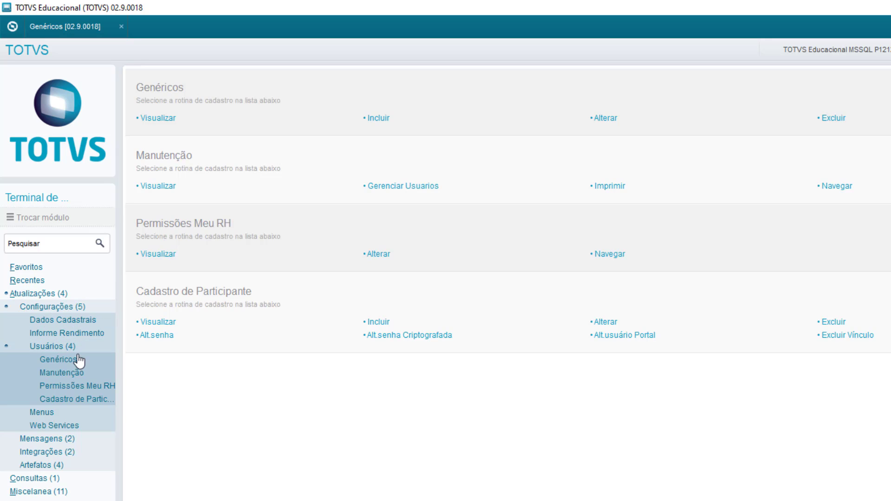
pyautogui.click(95, 387)
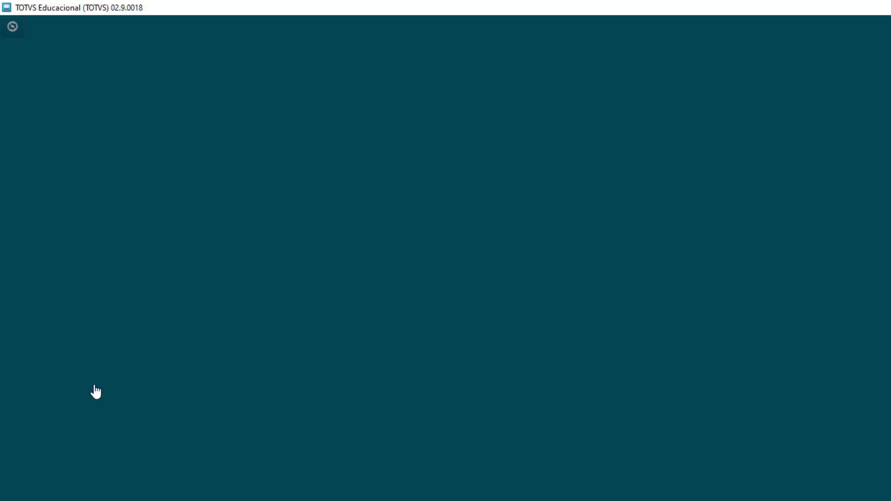
pyautogui.click(698, 477)
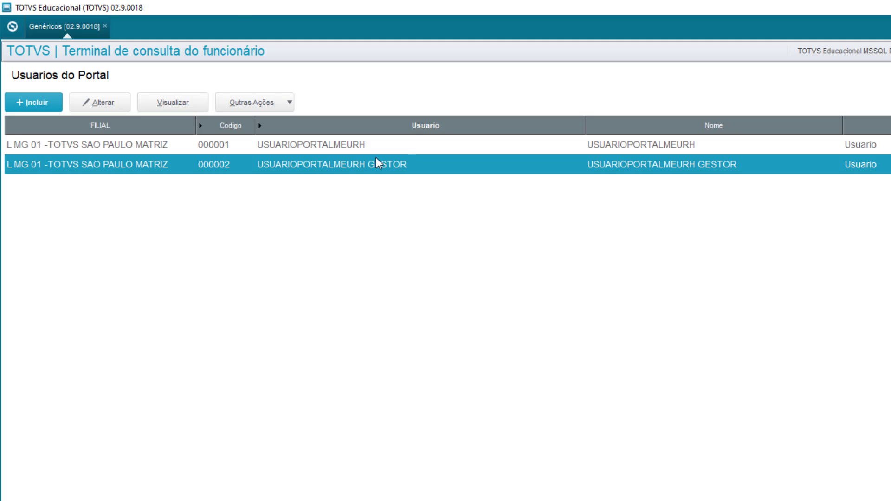
pyautogui.doubleClick(377, 163)
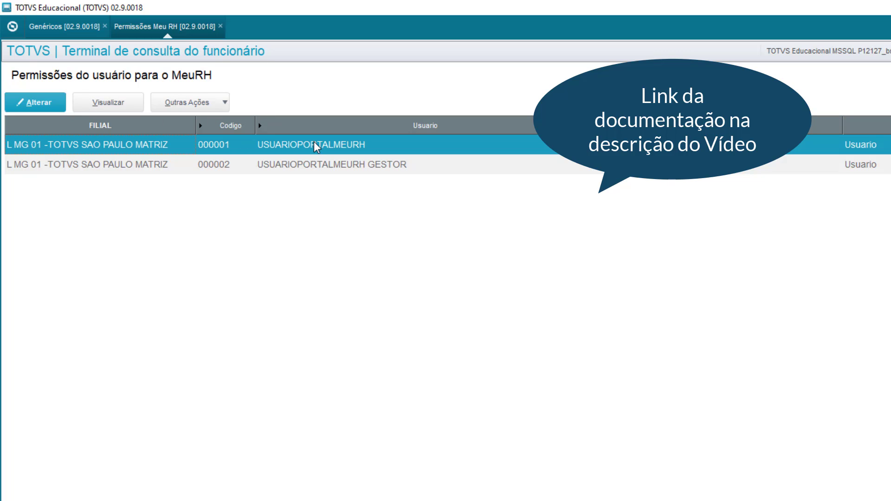
pyautogui.hotkey('shift', 'F6')
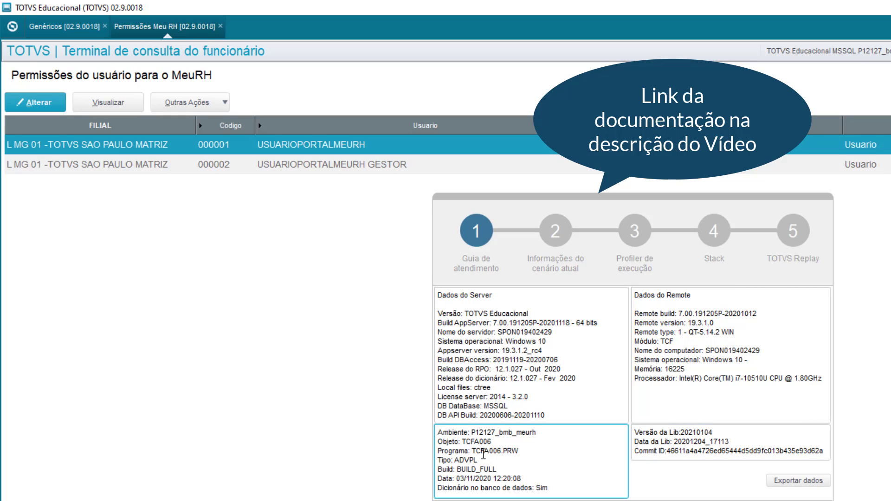
pyautogui.press('Escape')
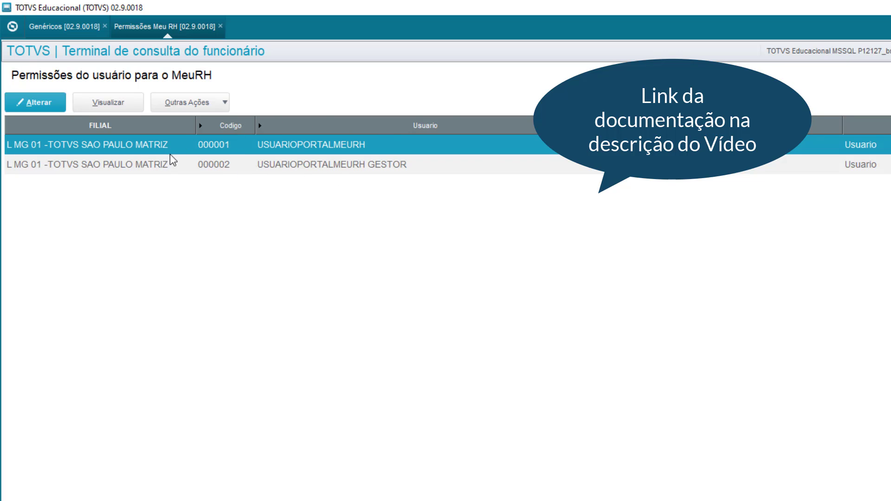
pyautogui.click(328, 165)
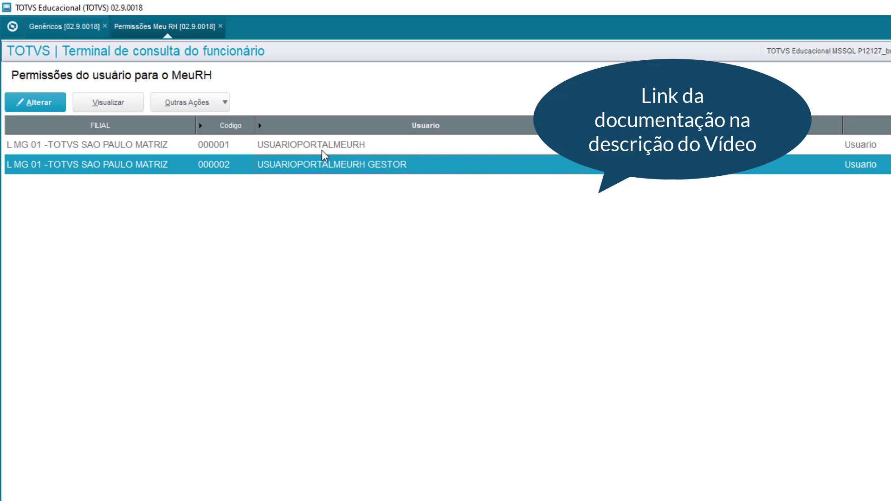
pyautogui.click(321, 148)
pyautogui.click(316, 166)
pyautogui.click(318, 146)
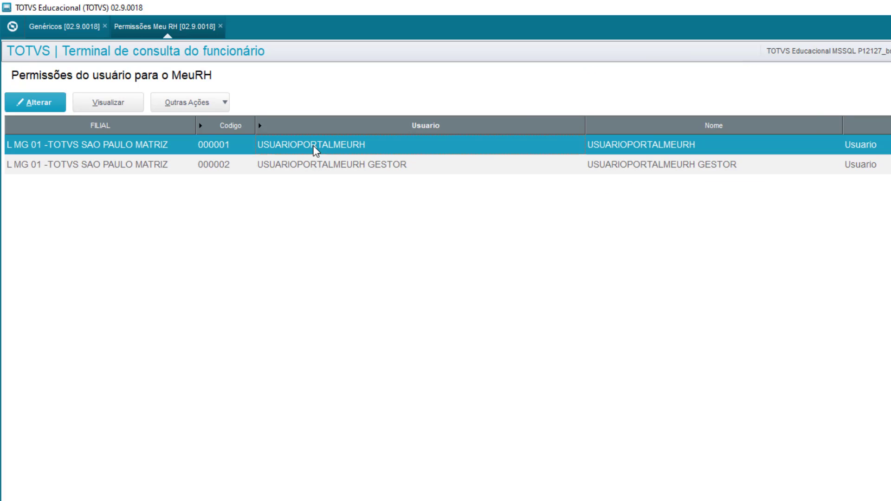
pyautogui.click(316, 165)
pyautogui.click(297, 146)
pyautogui.click(279, 164)
pyautogui.click(285, 149)
pyautogui.click(343, 164)
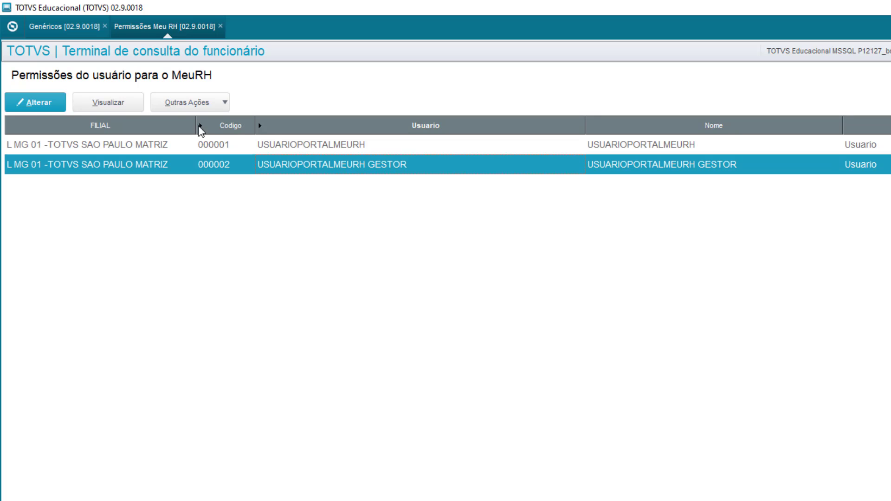
# Edit GESTOR's permissions and enable Aviso de Férias, Recibo de Férias and Download do Recibo de Férias.
pyautogui.click(39, 107)
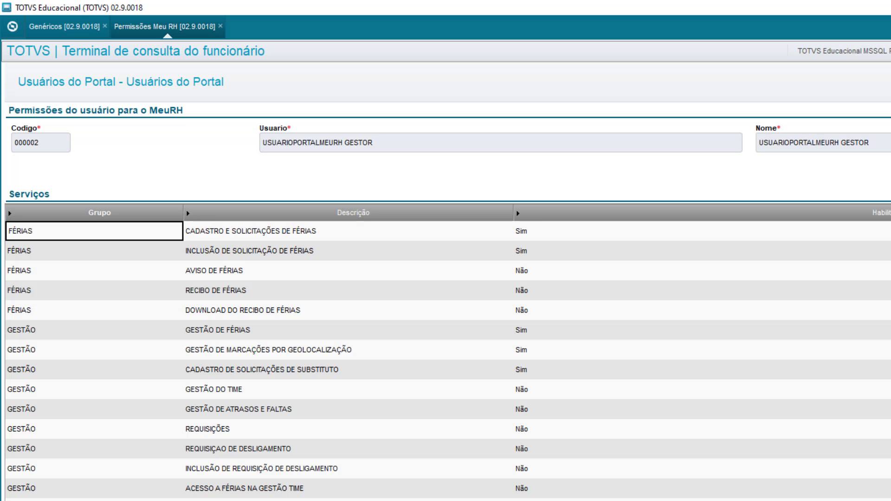
pyautogui.click(558, 325)
pyautogui.click(556, 269)
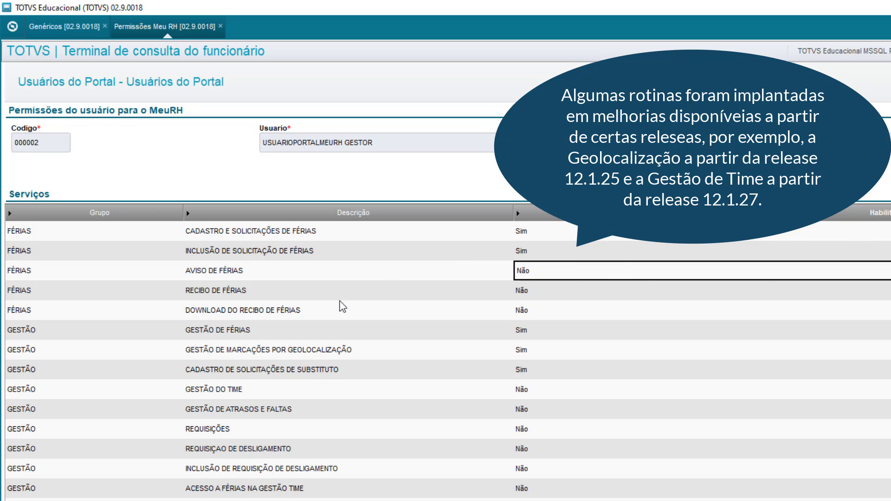
pyautogui.doubleClick(546, 279)
pyautogui.click(528, 289)
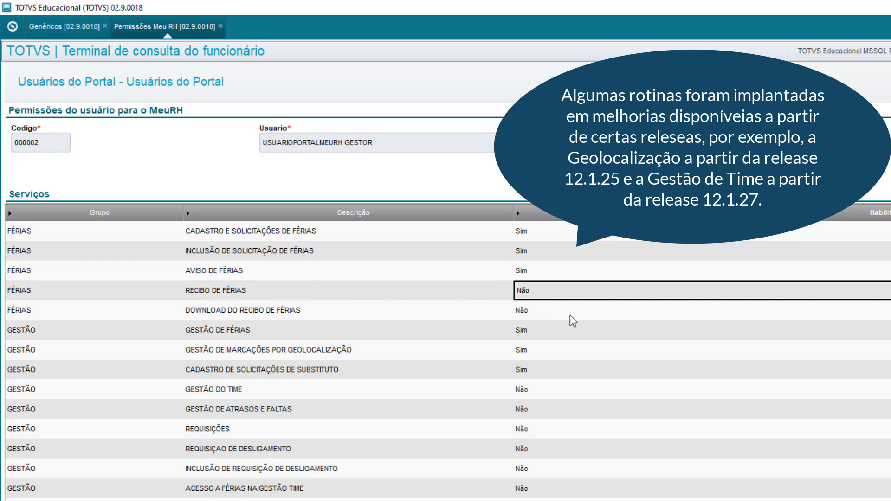
pyautogui.click(543, 327)
pyautogui.doubleClick(545, 309)
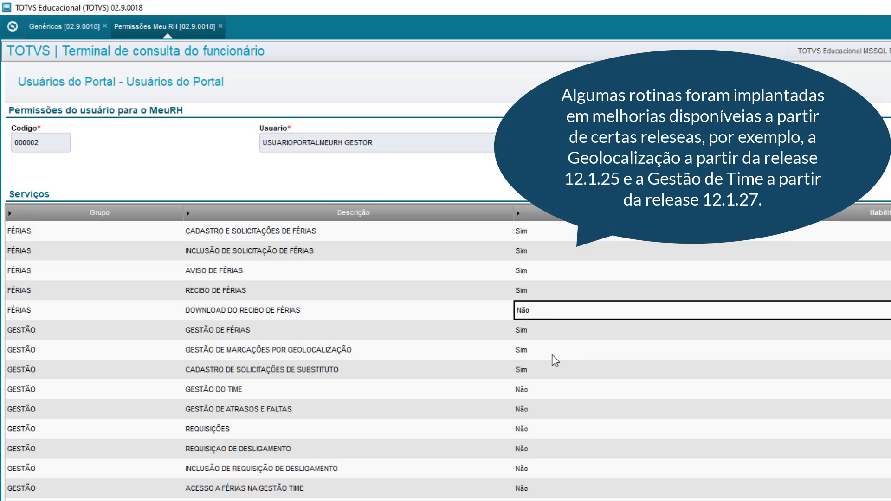
# Enable Gestão do Time, Requisições, Requisição de Desligamento and the remaining services below them.
pyautogui.doubleClick(544, 394)
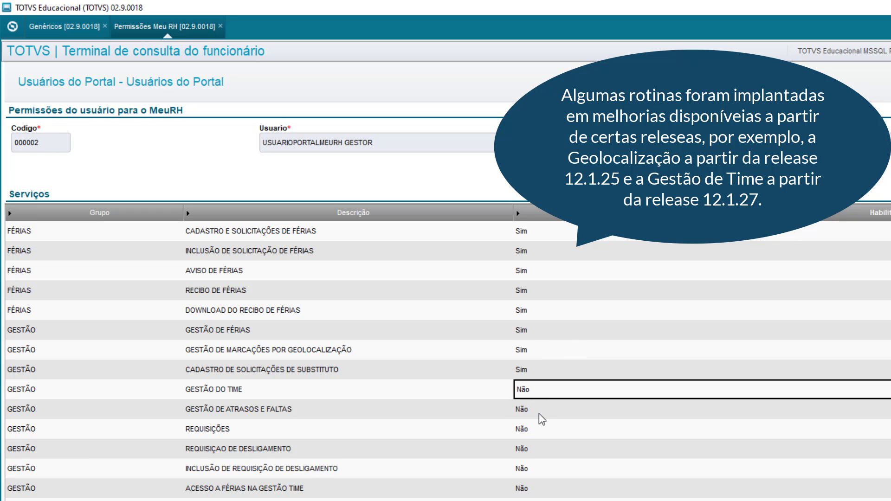
pyautogui.click(539, 408)
pyautogui.click(527, 436)
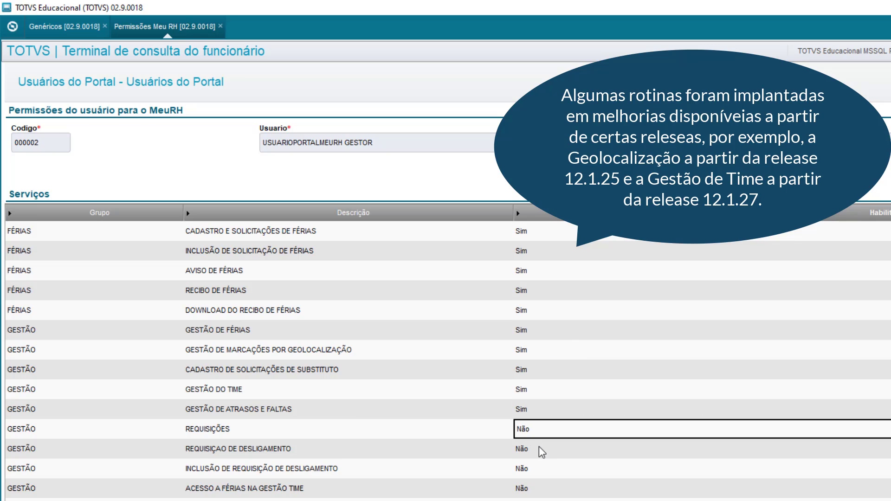
pyautogui.click(535, 453)
pyautogui.press('Down')
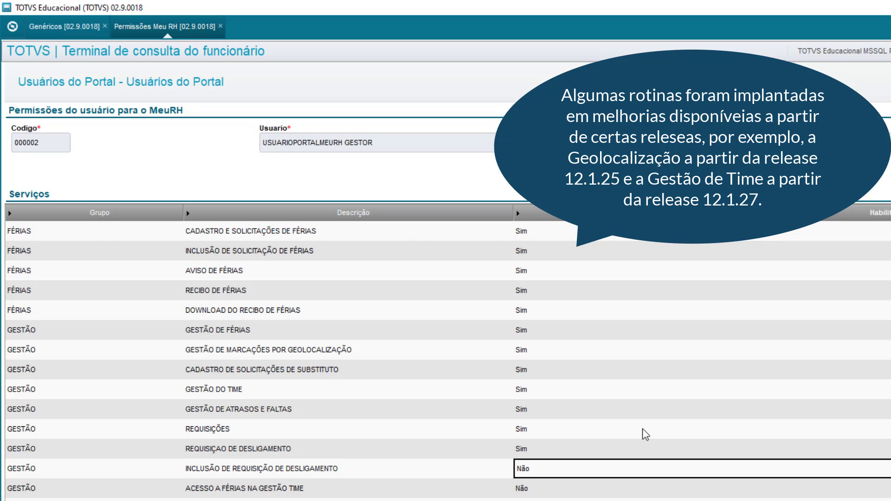
pyautogui.press('Return')
pyautogui.press('Down')
pyautogui.press('Return')
pyautogui.press('Down')
pyautogui.press('Down')
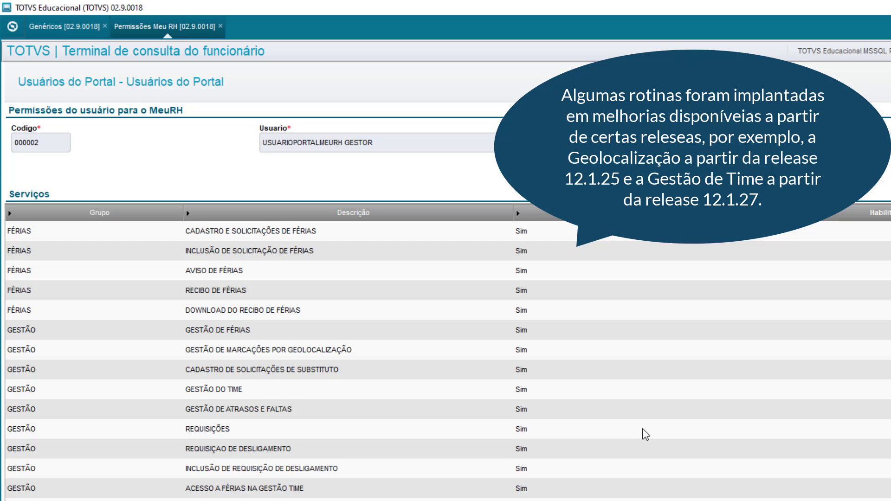
pyautogui.scroll(-7, 643, 429)
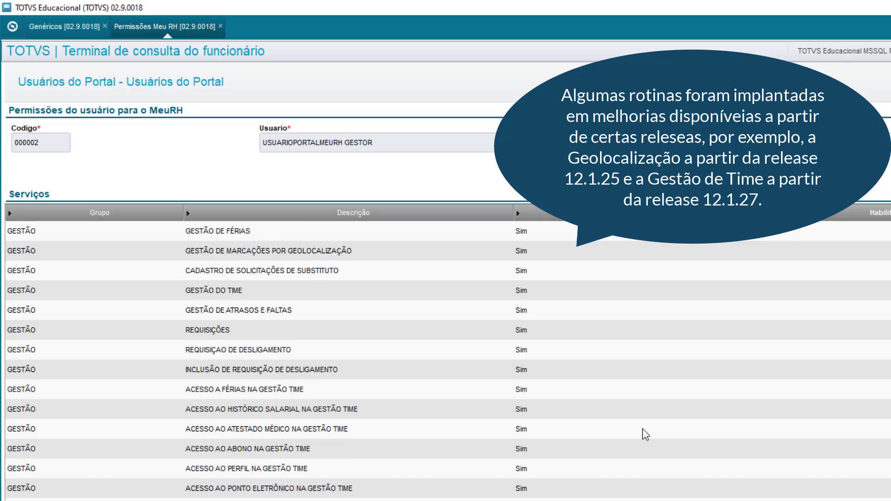
pyautogui.scroll(-4, 643, 428)
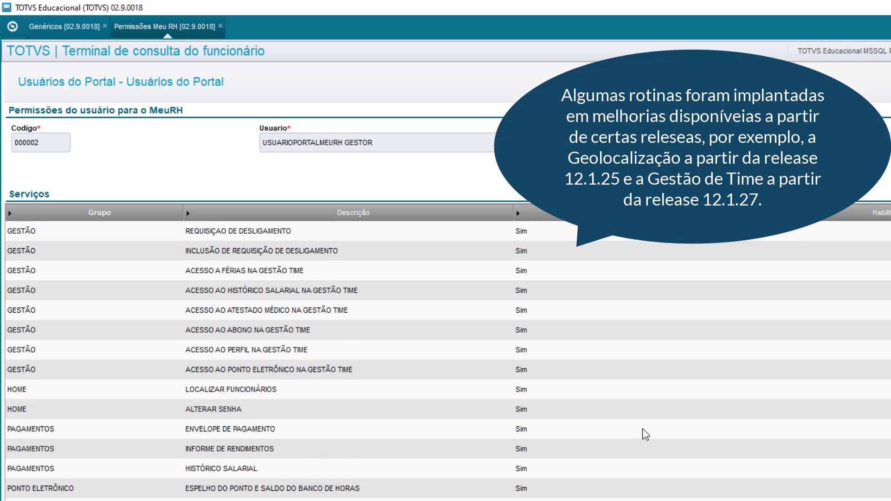
pyautogui.scroll(1, 642, 428)
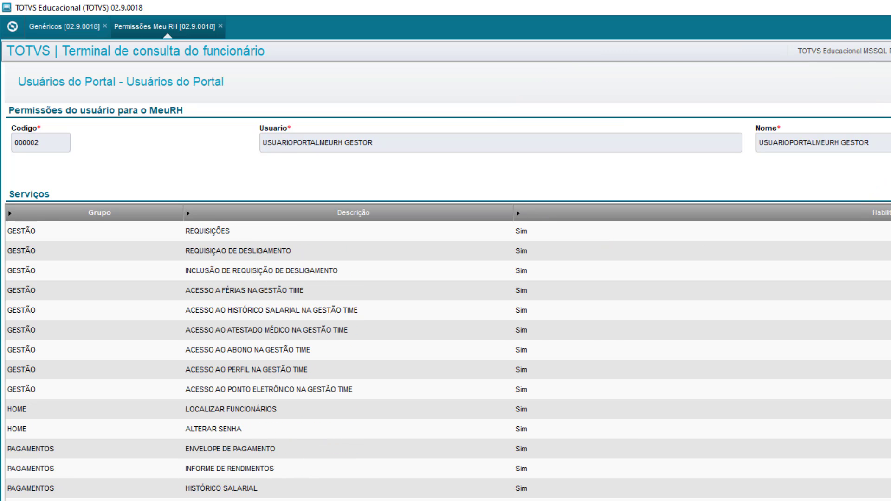
# Confirm GESTOR's permission changes, then review both portal user records in the Meu RH permissions list.
pyautogui.click(769, 420)
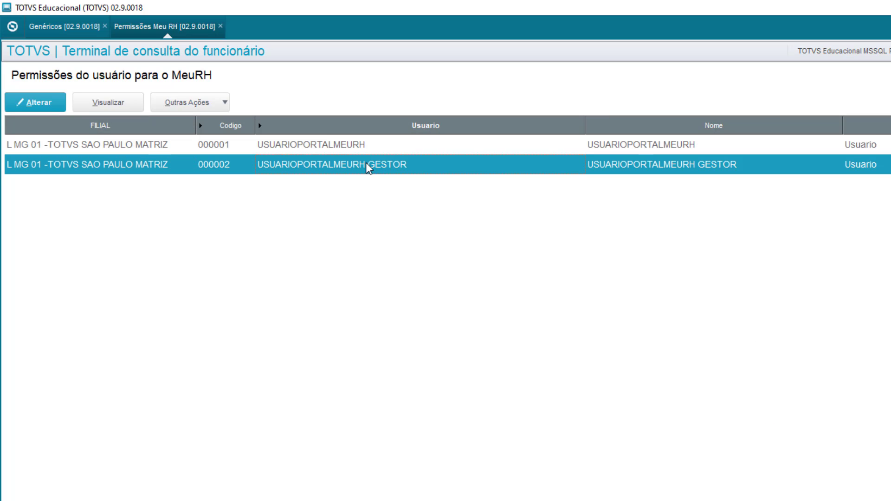
pyautogui.click(354, 151)
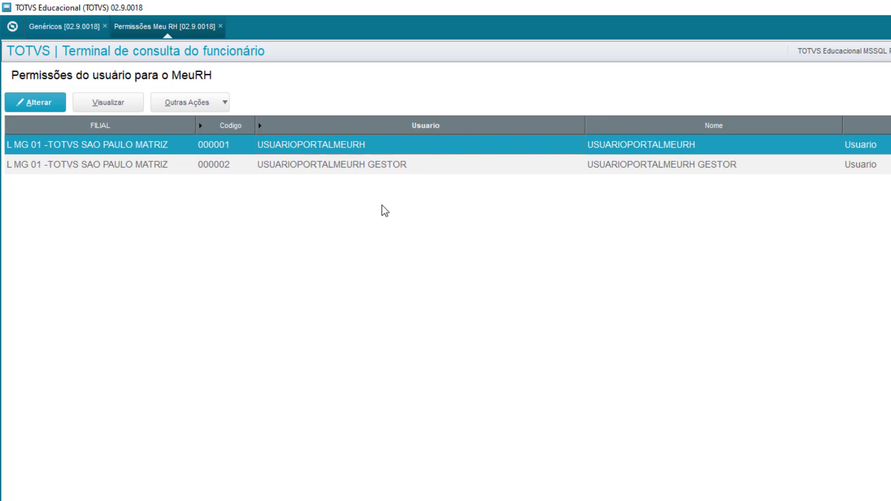
pyautogui.click(299, 168)
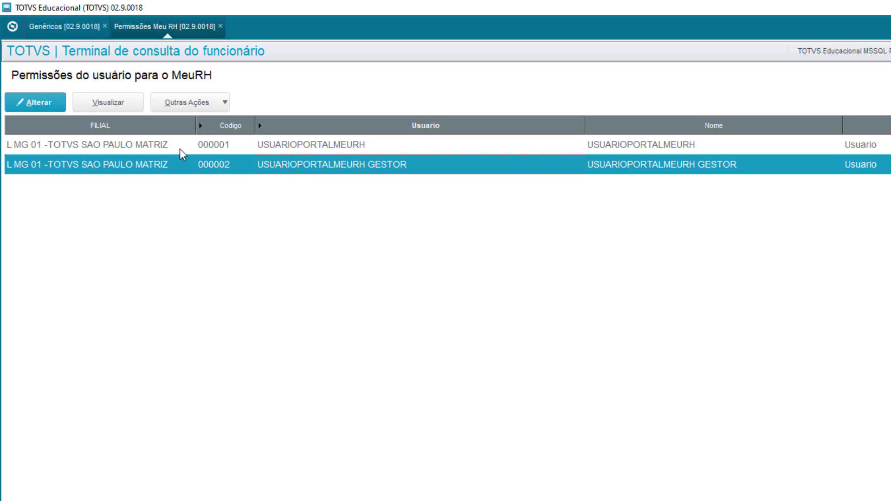
pyautogui.click(291, 149)
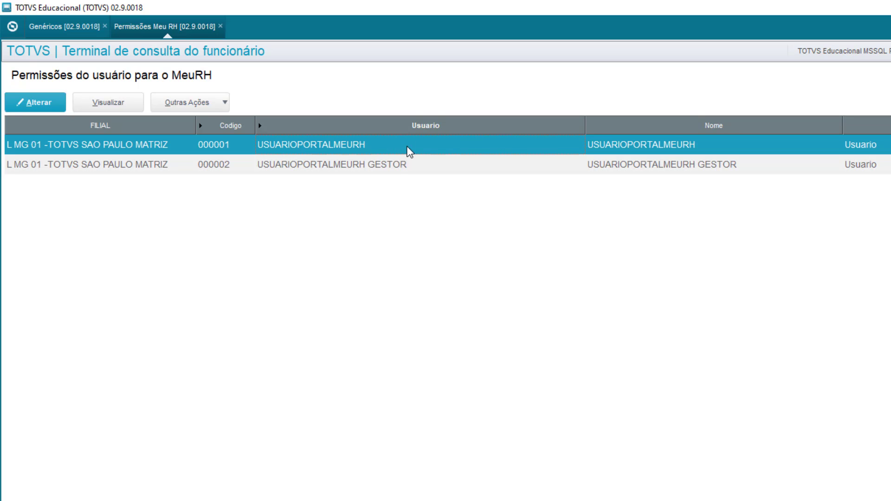
pyautogui.click(399, 167)
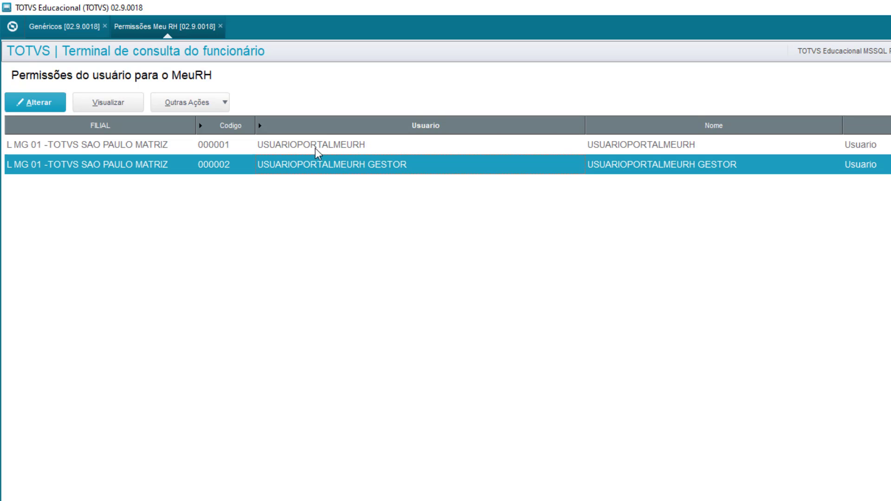
pyautogui.click(314, 149)
pyautogui.click(302, 164)
pyautogui.click(358, 153)
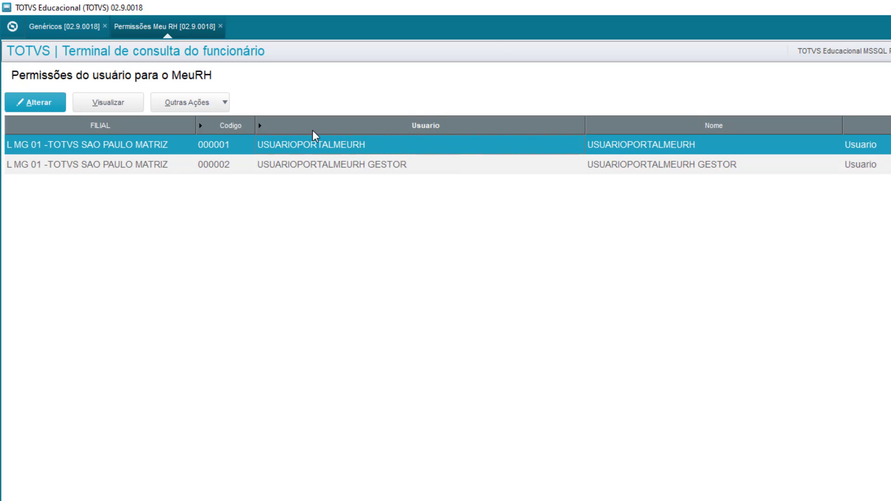